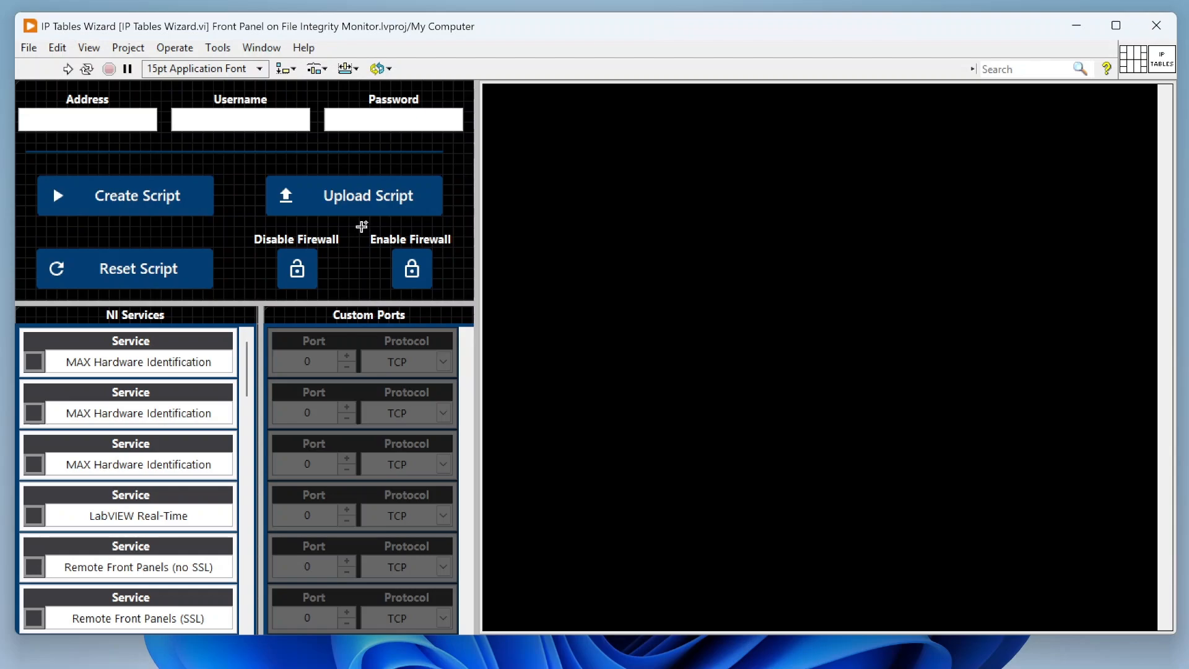
click(381, 212)
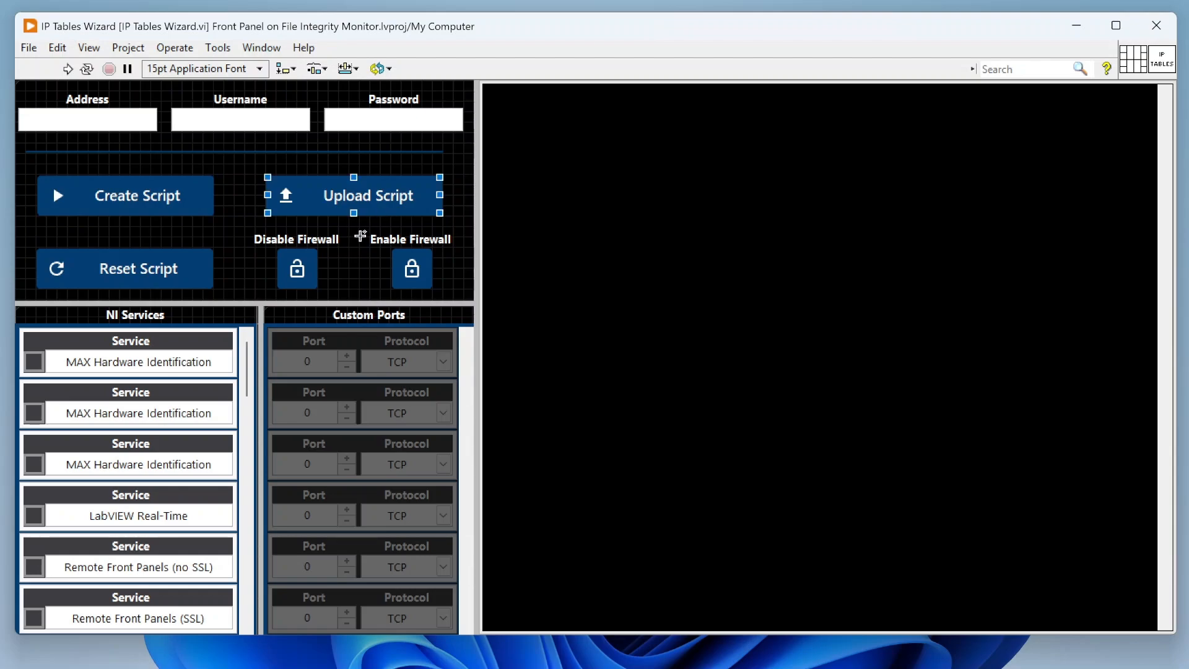
click(359, 229)
click(354, 212)
click(351, 234)
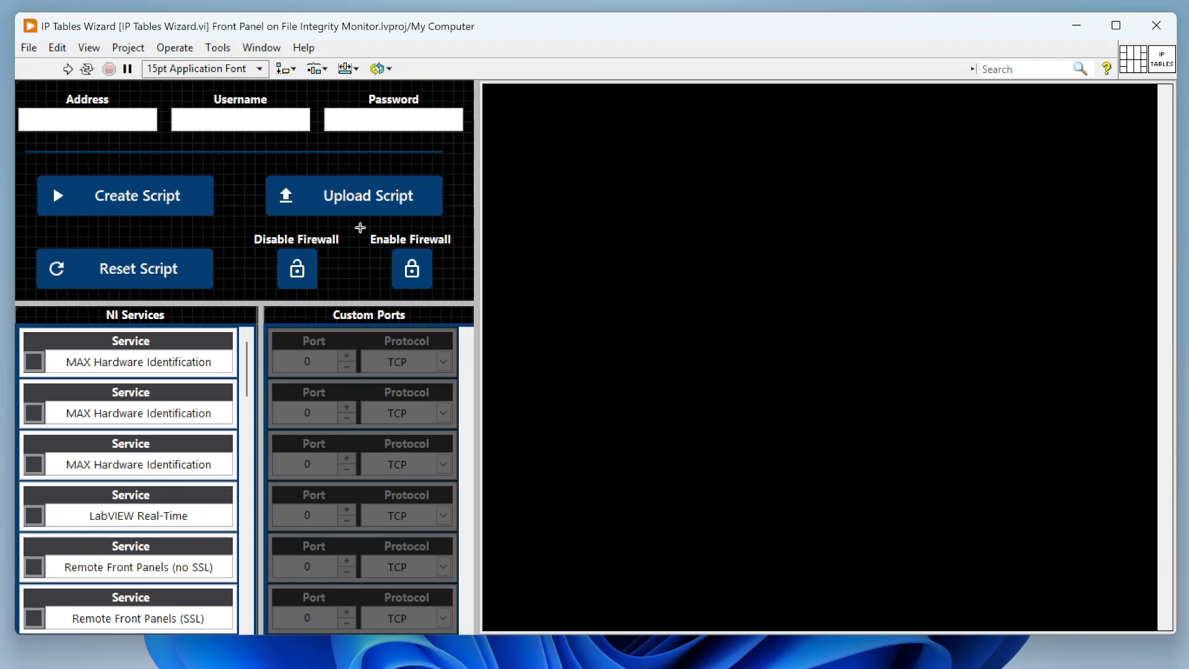
click(533, 115)
click(279, 152)
click(236, 188)
click(212, 151)
- Run the IP Tables Wizard VI and move its window higher on the desktop
click(68, 68)
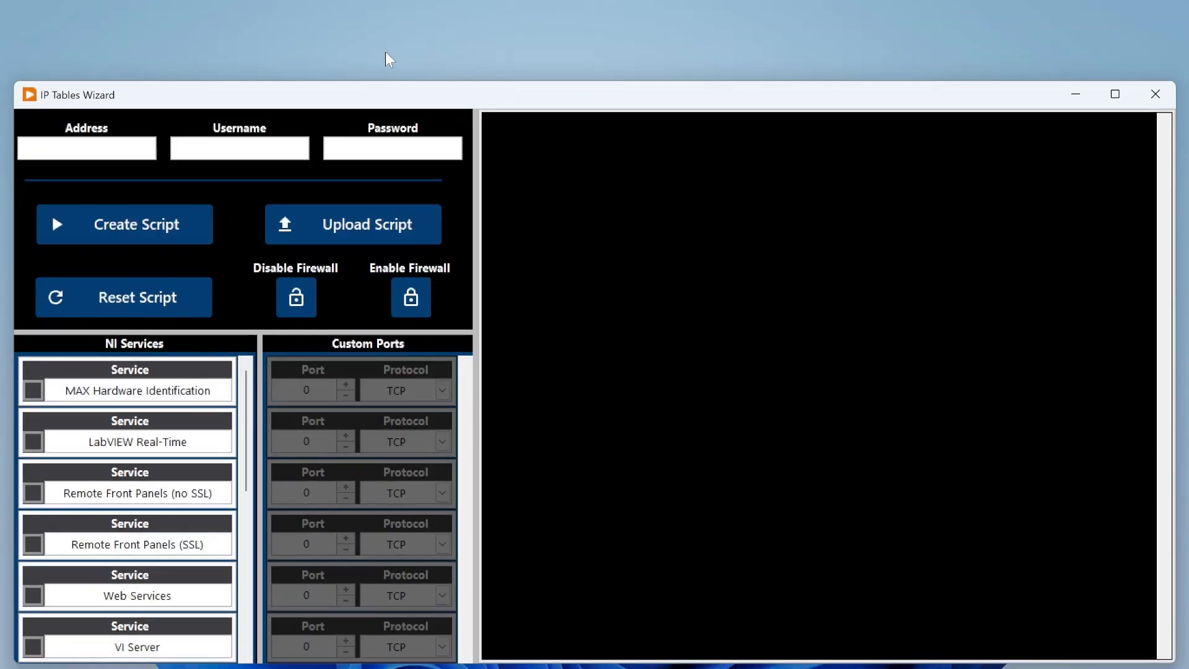
drag(425, 105, 429, 45)
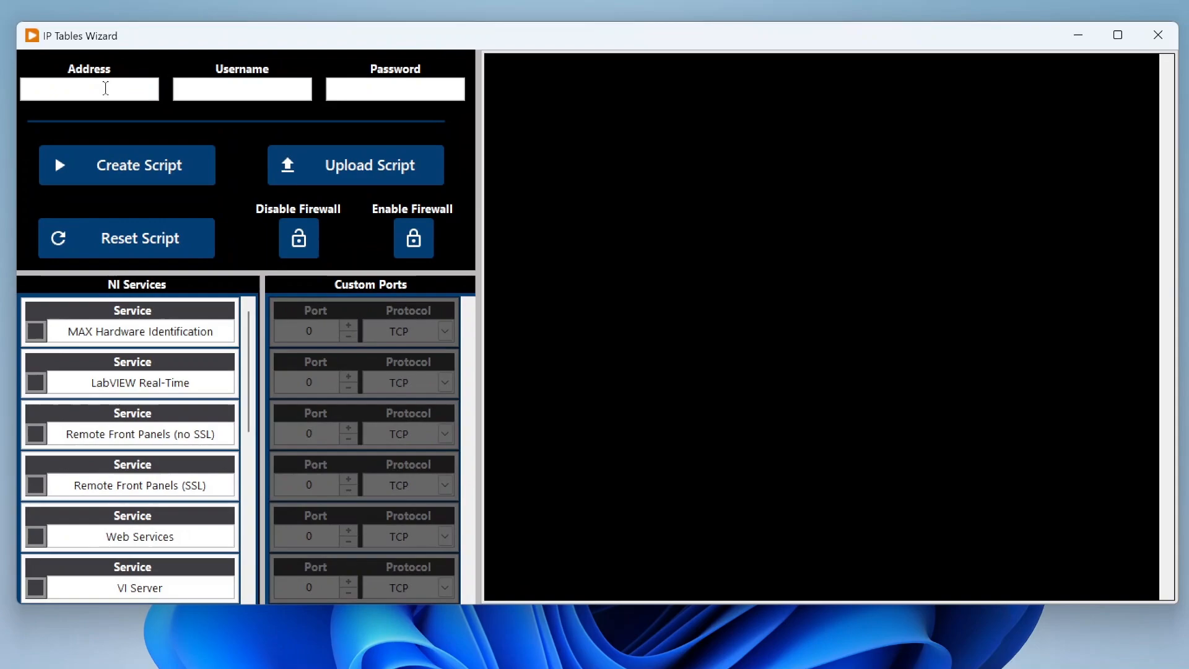
click(124, 93)
click(240, 94)
click(359, 91)
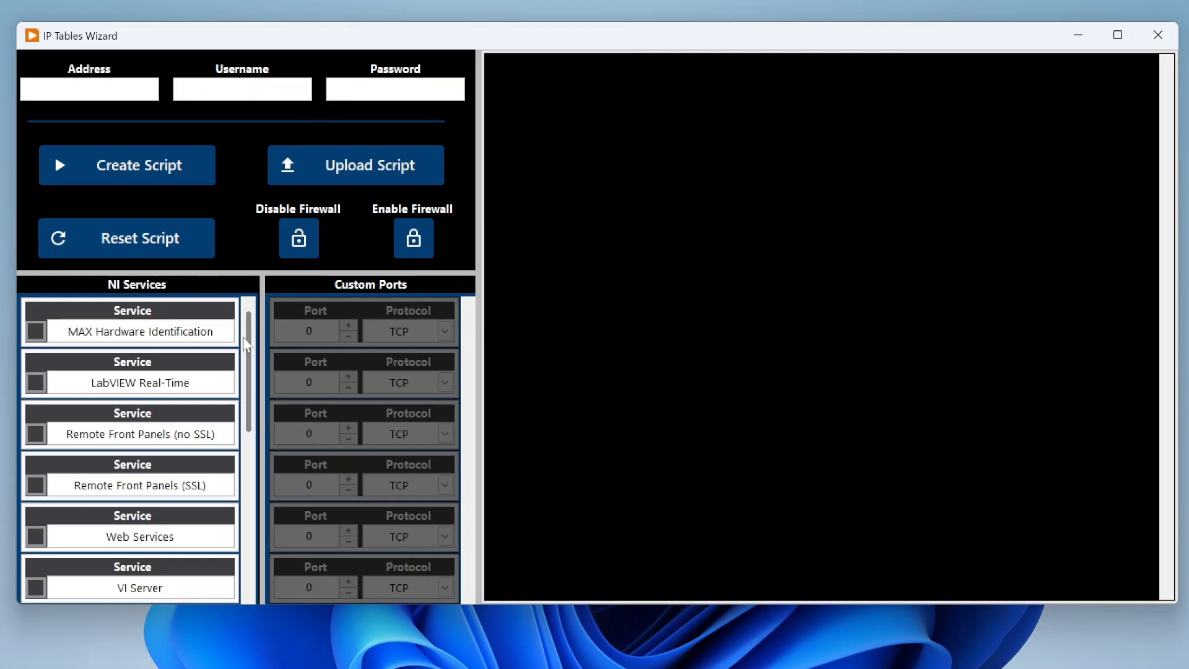
- Enable the MAX Hardware Identification, LabVIEW Real-Time and Web Services entries under NI Services
scroll(229, 456, down, 10)
scroll(229, 459, up, 10)
click(36, 338)
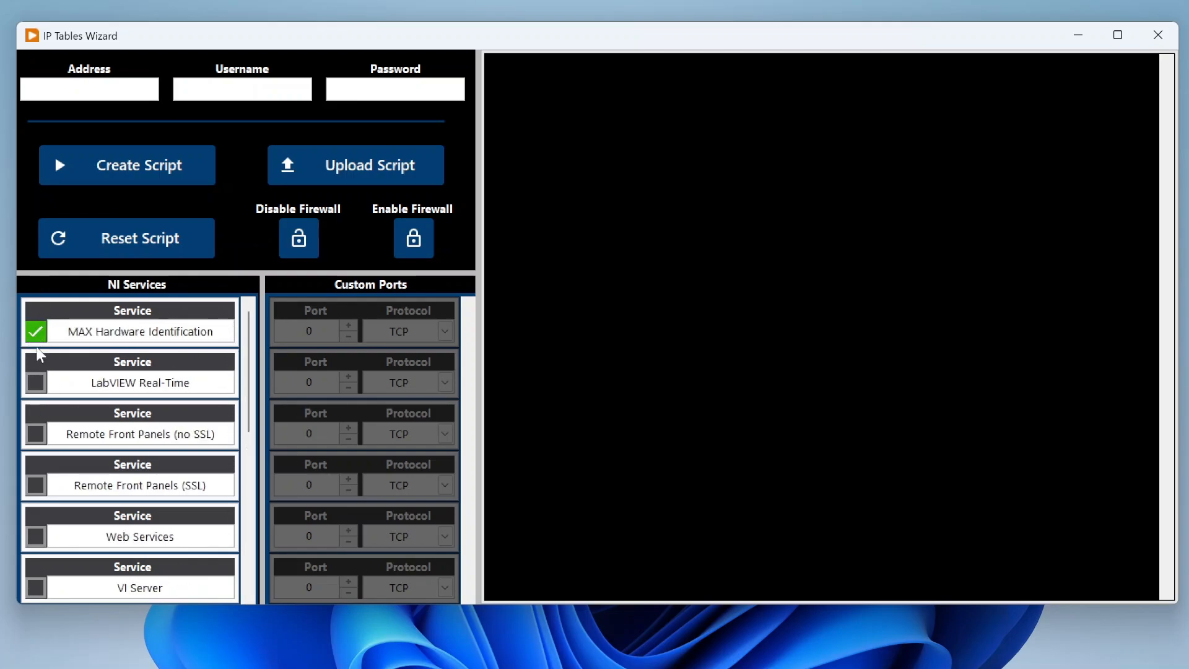
click(37, 387)
click(35, 535)
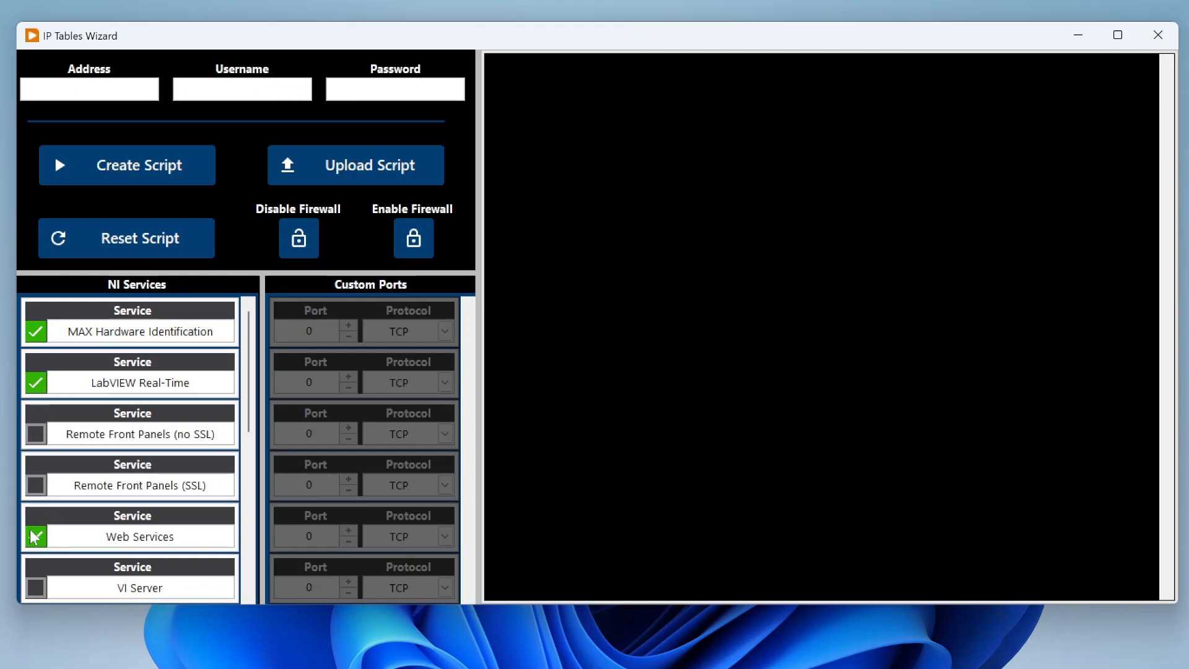
- Set the port number of the first custom port entry to 5555
double_click(287, 330)
text(5555)
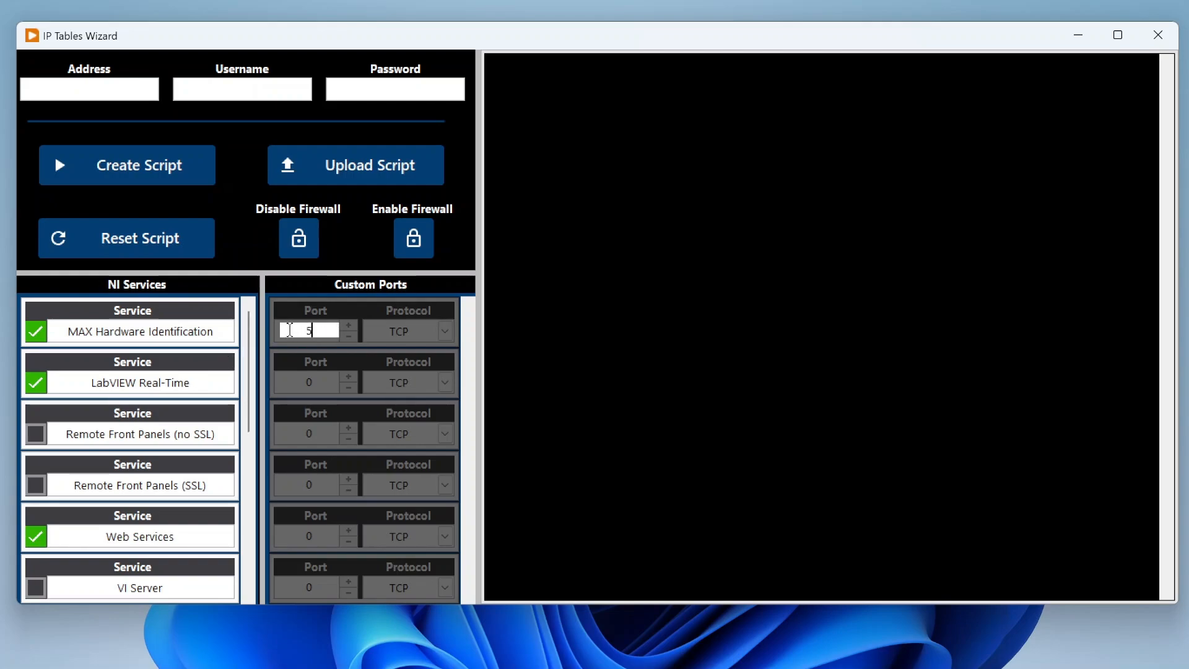
click(341, 261)
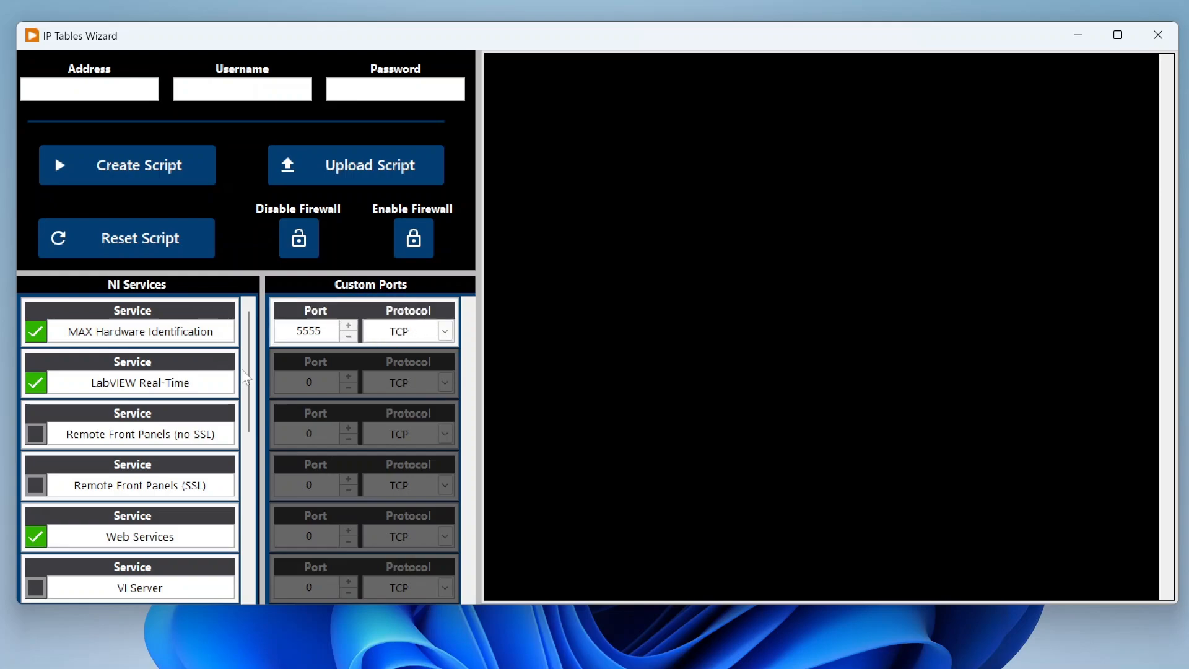
mouse_move(251, 365)
mouse_down()
mouse_move(248, 515)
mouse_move(249, 356)
mouse_up()
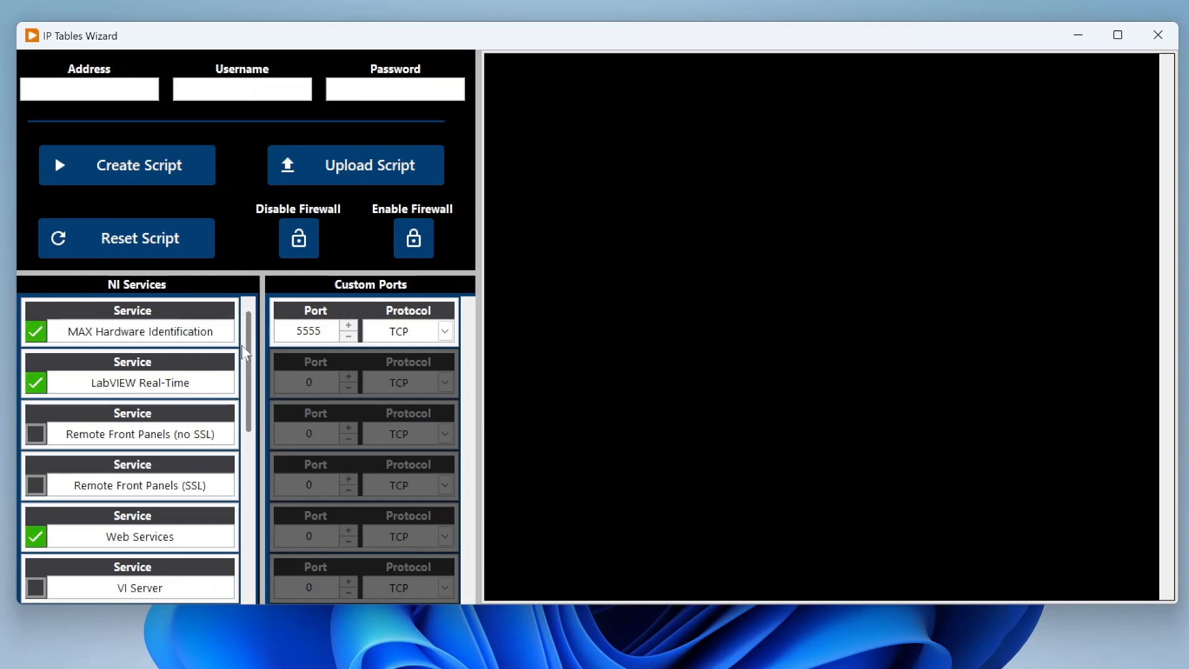
mouse_move(249, 354)
mouse_down()
mouse_move(239, 491)
mouse_move(248, 350)
mouse_up()
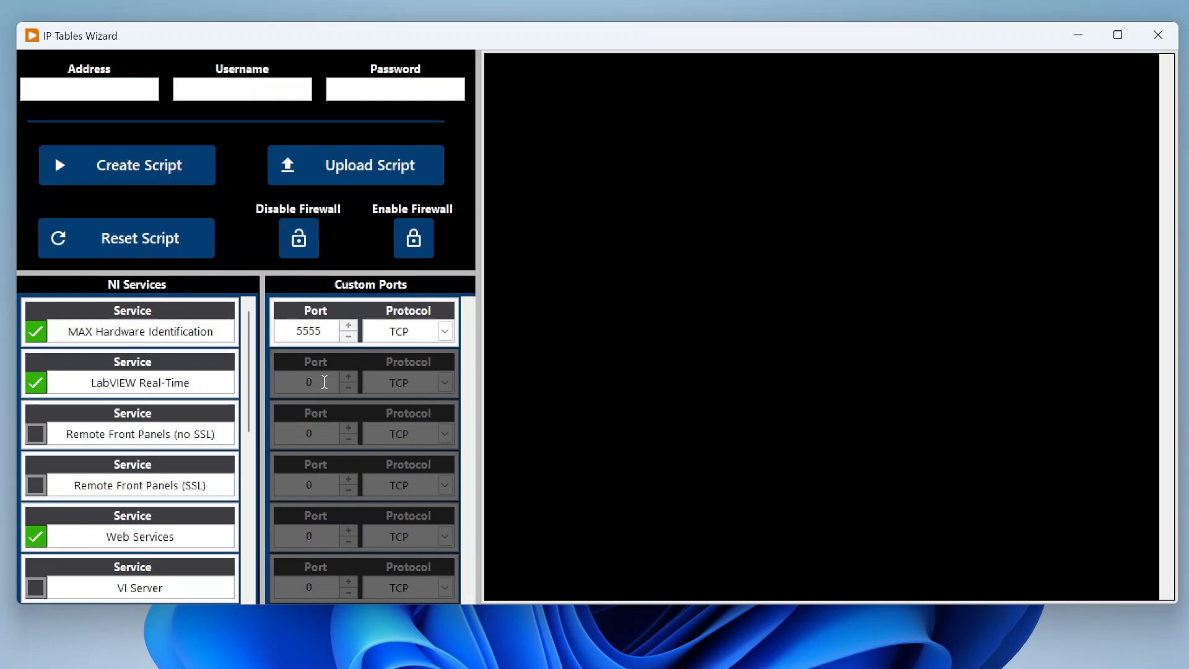
click(445, 332)
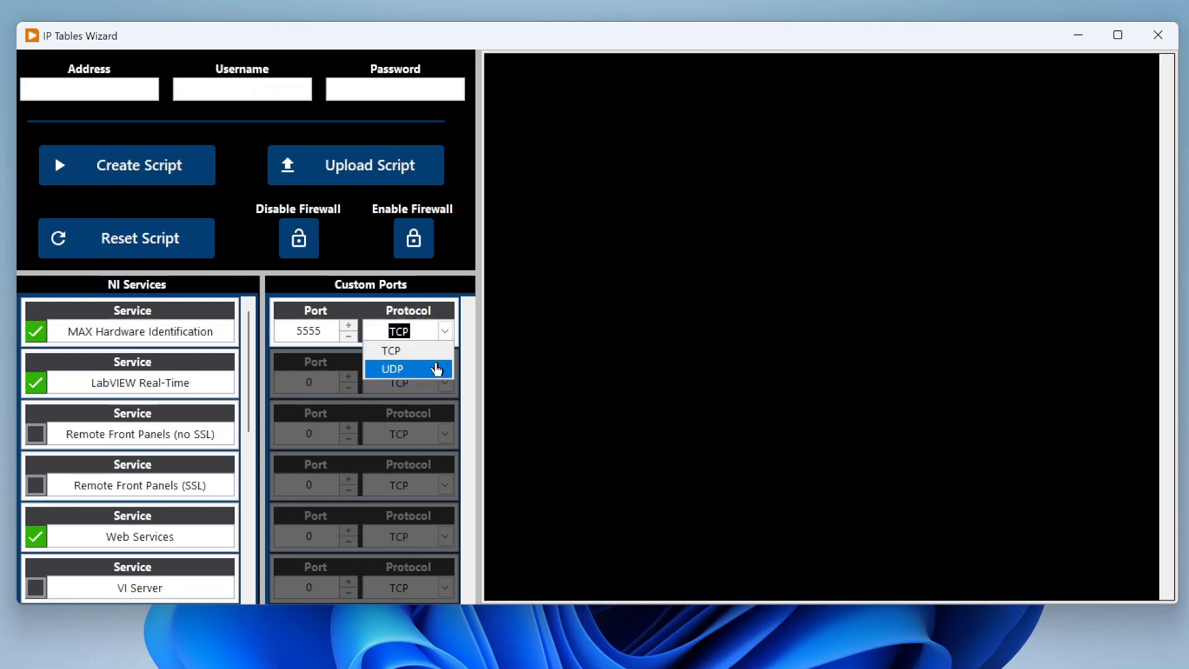
click(455, 257)
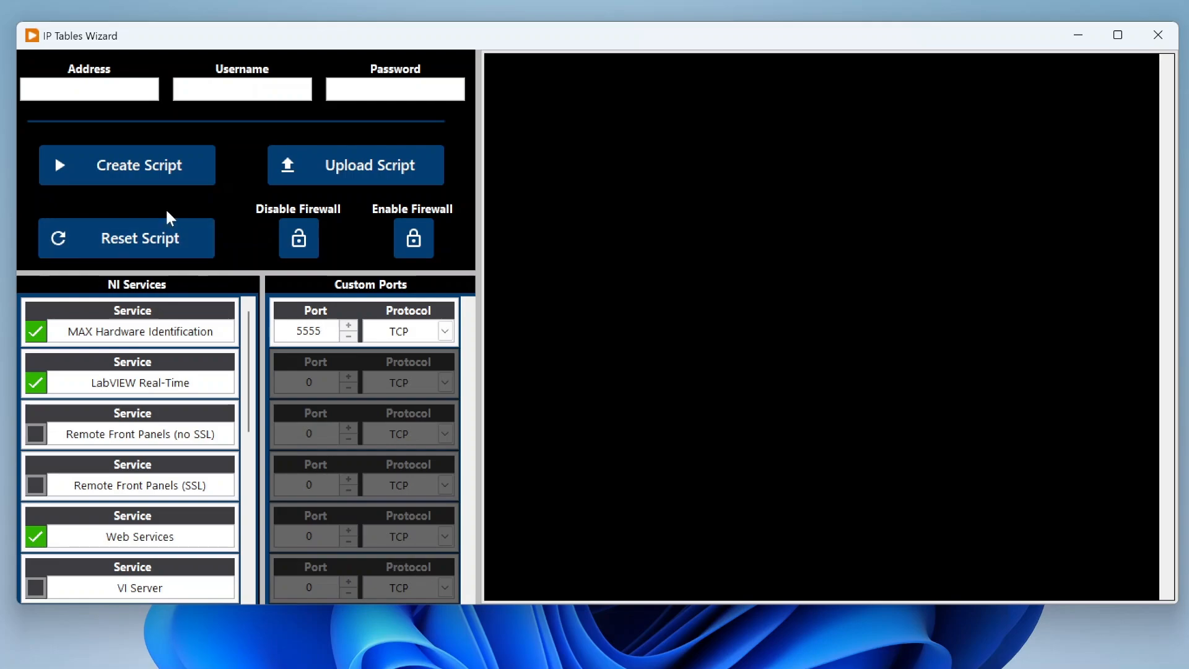
- Generate the iptables script from the selected NI services and the custom port
click(171, 178)
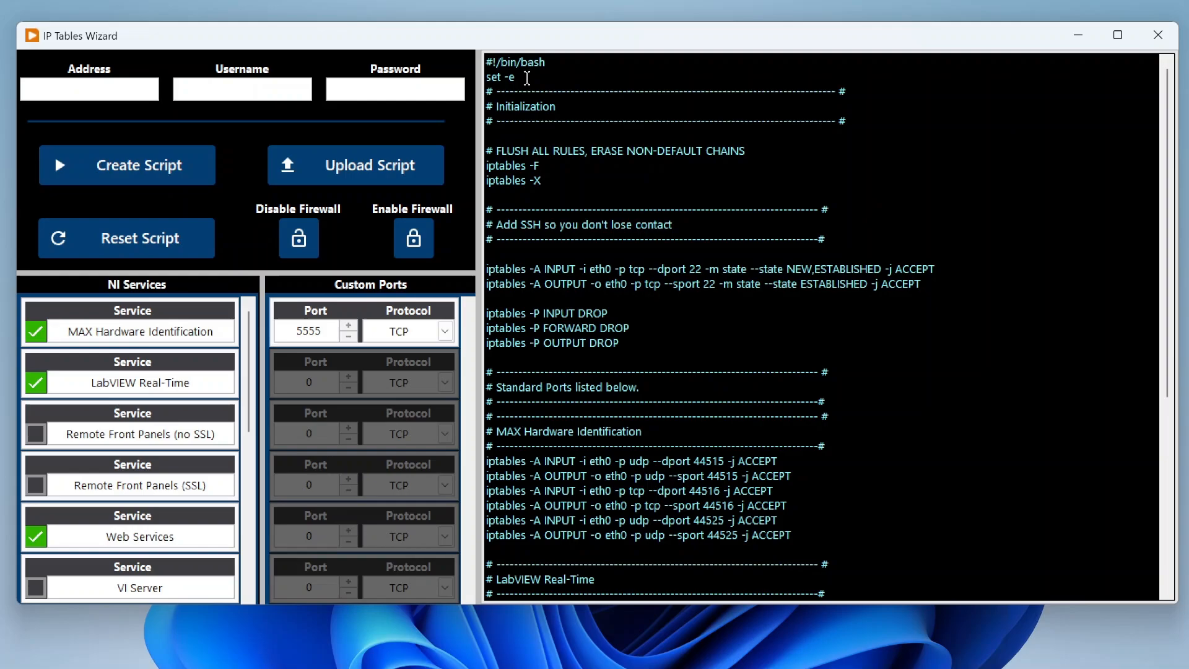
drag(1170, 150, 1175, 94)
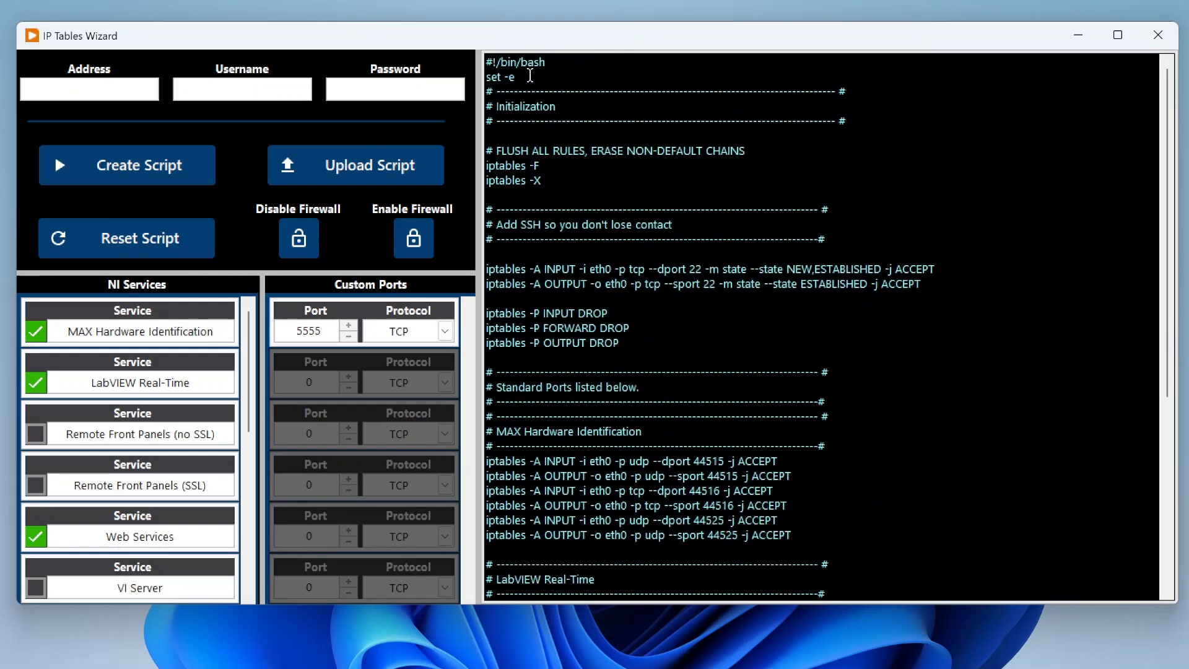
- Examine the script's commands that flush existing rules and the section that adds the SSH rules
drag(563, 187, 488, 150)
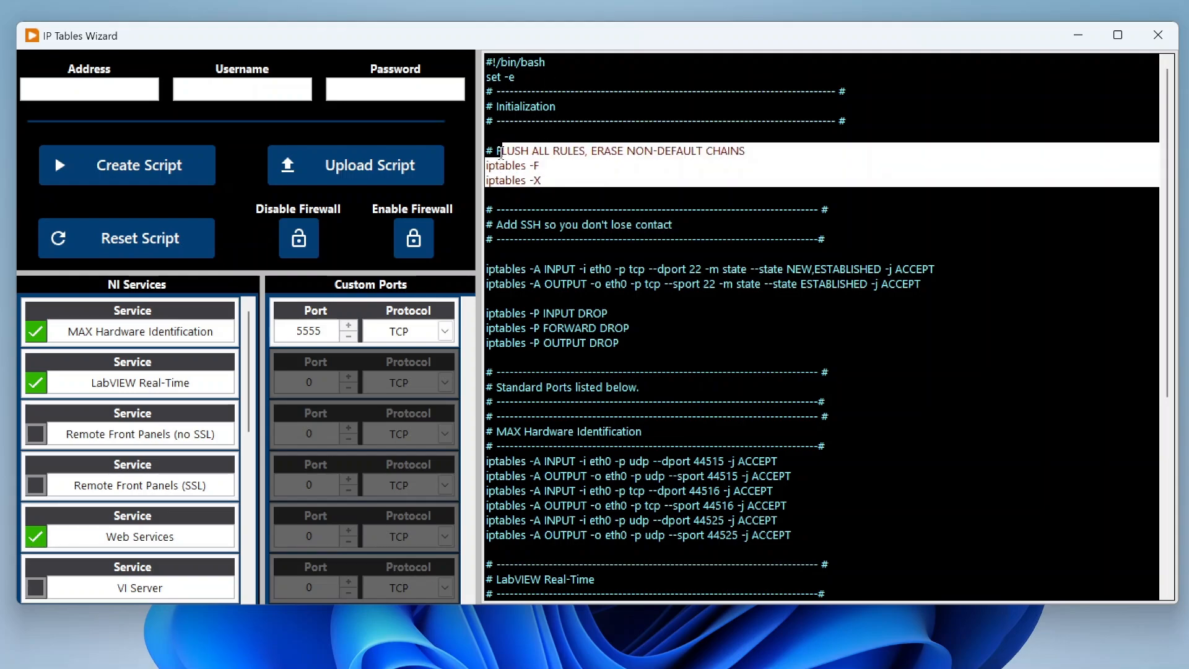
click(672, 252)
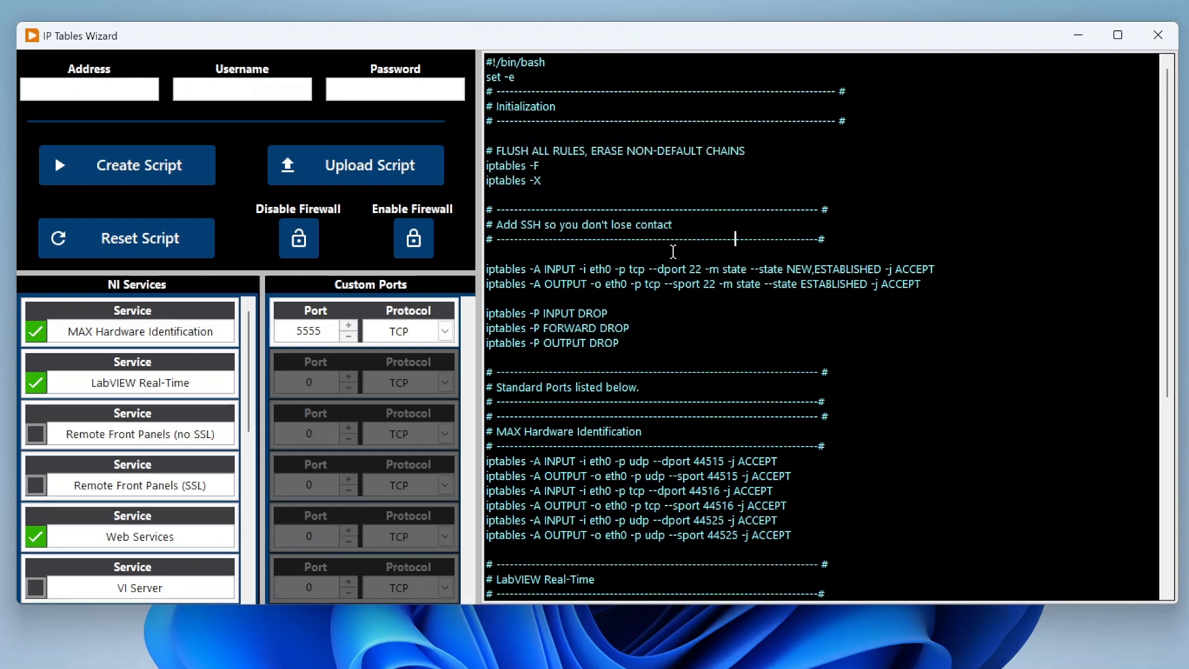
scroll(743, 254, down, 1)
drag(929, 241, 487, 163)
scroll(659, 298, down, 4)
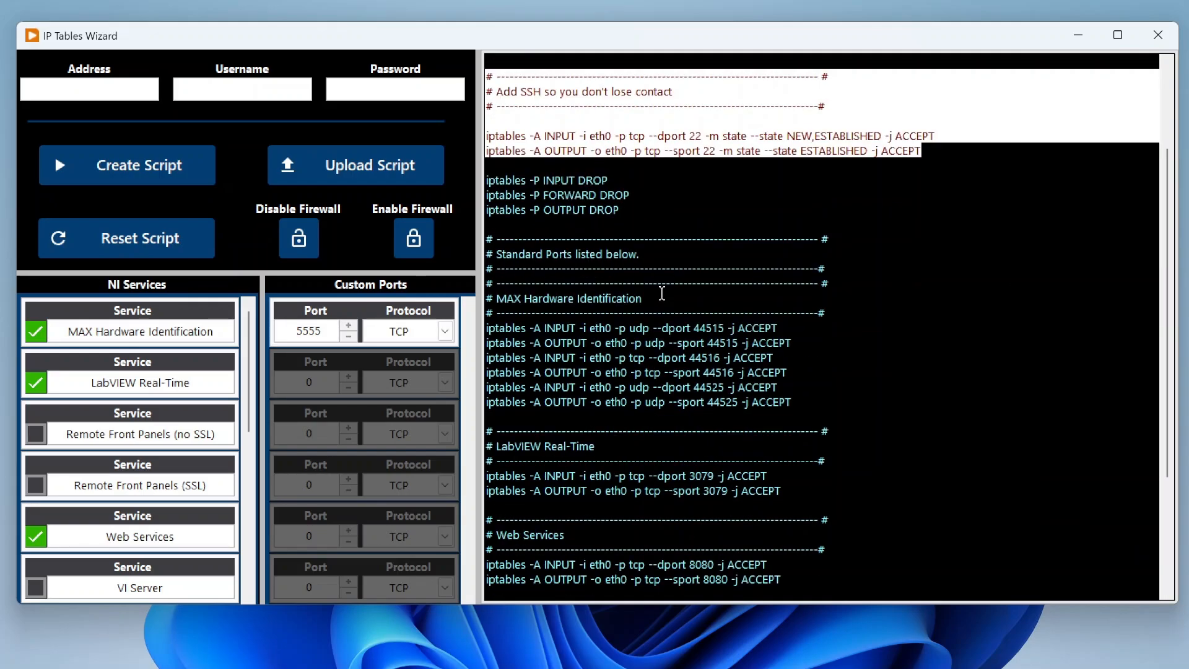
- Examine the standard ports part of the script, especially the MAX Hardware Identification rules
drag(496, 164, 697, 164)
click(697, 164)
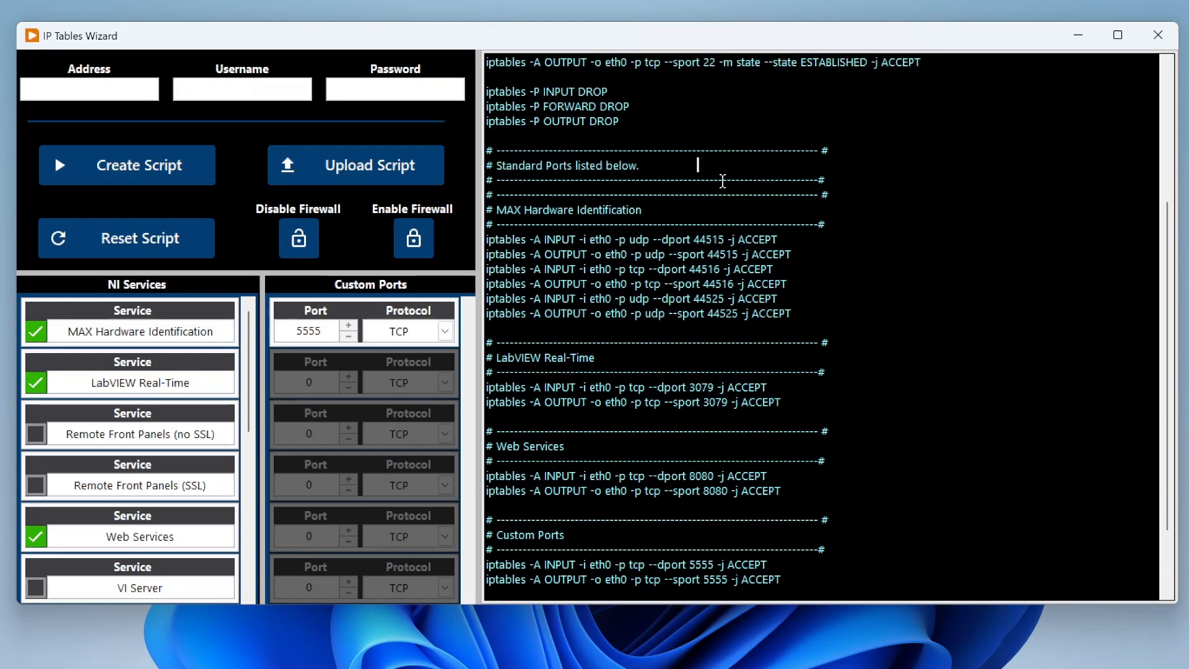
scroll(722, 180, down, 2)
drag(642, 122, 493, 122)
click(791, 225)
drag(791, 224, 496, 151)
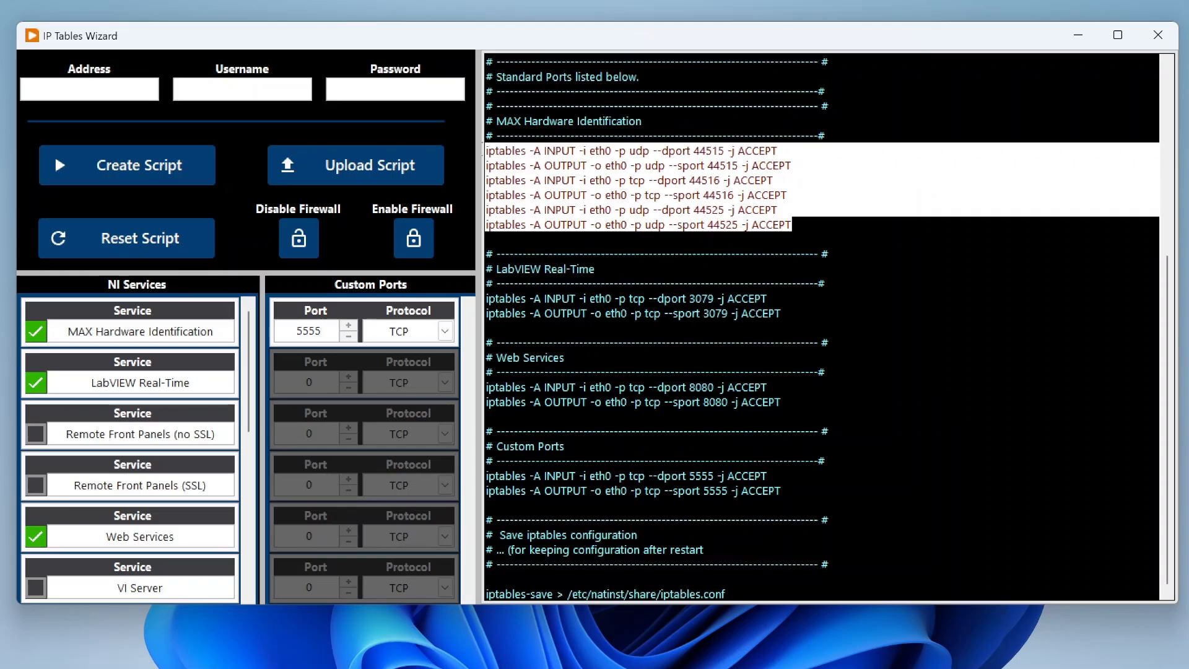
click(702, 165)
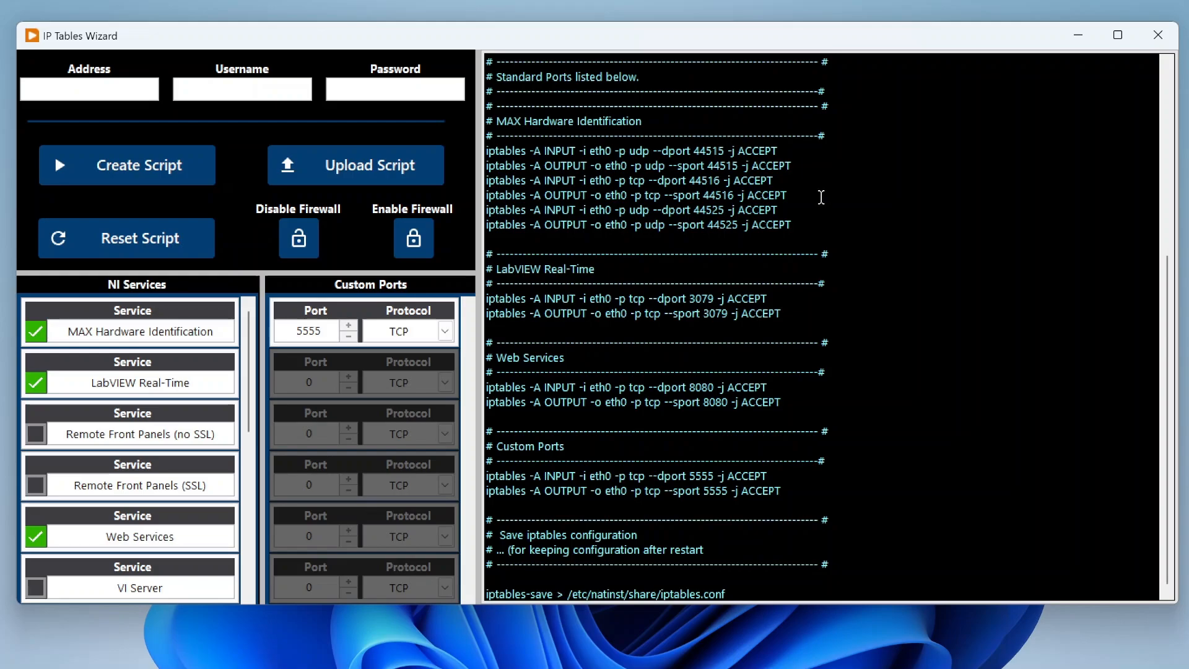
scroll(821, 205, up, 1)
drag(796, 270, 486, 195)
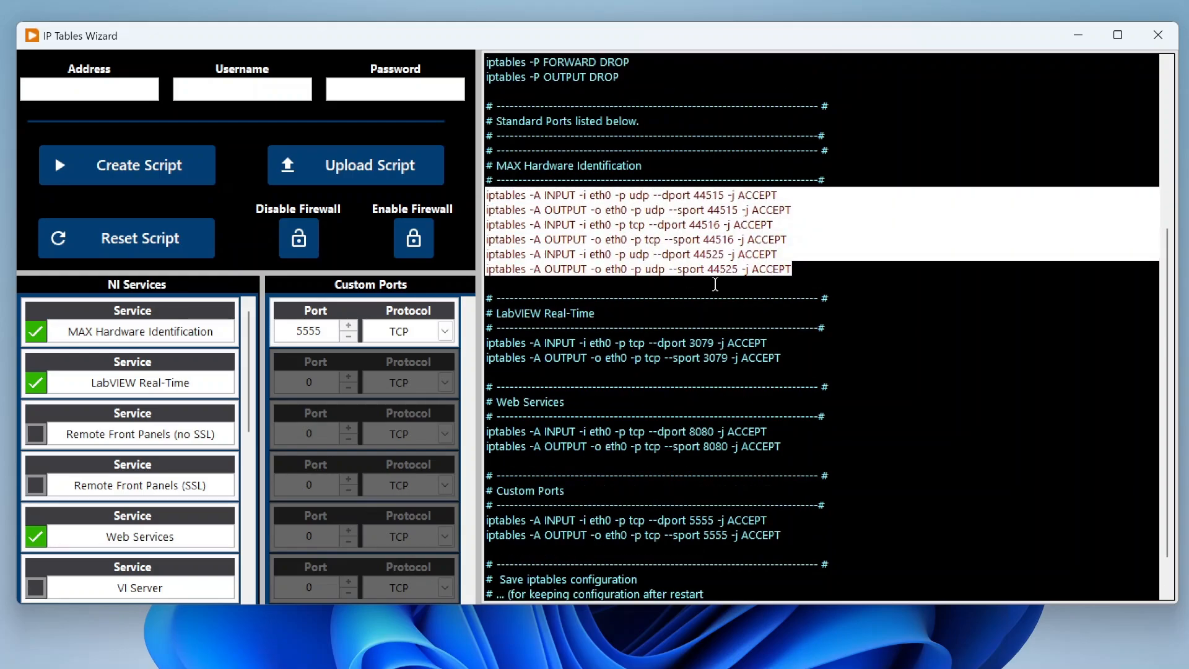
click(716, 284)
scroll(723, 265, down, 1)
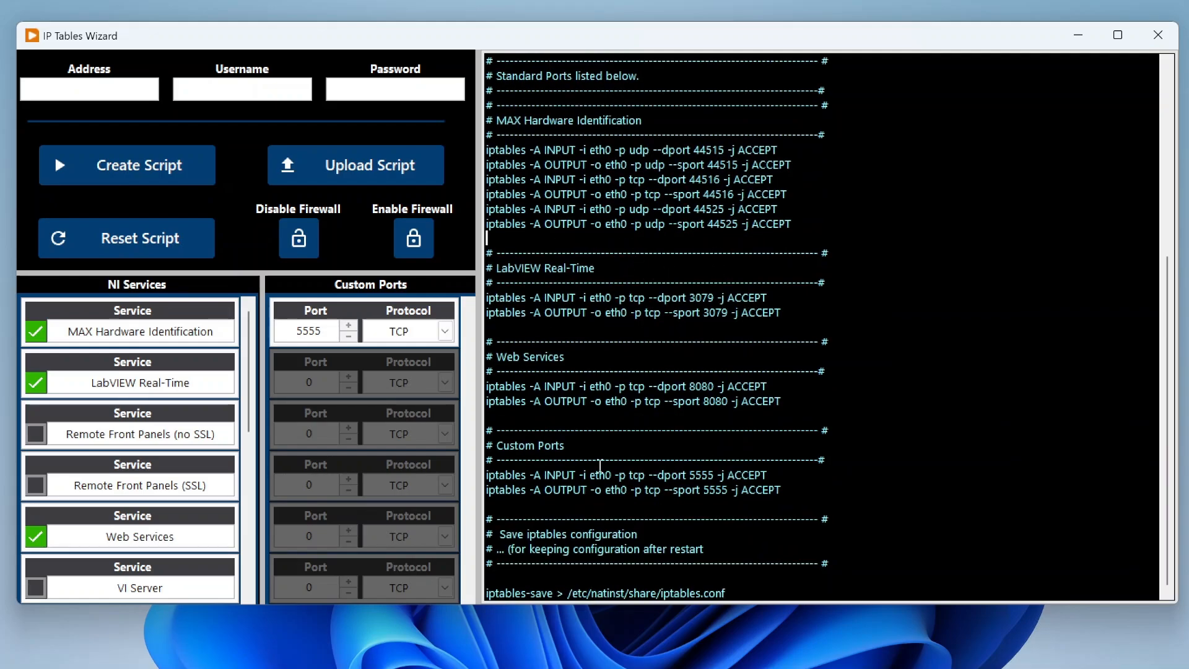
- Examine the script's Custom Ports rules and the closing command that saves the iptables configuration
drag(496, 445, 599, 447)
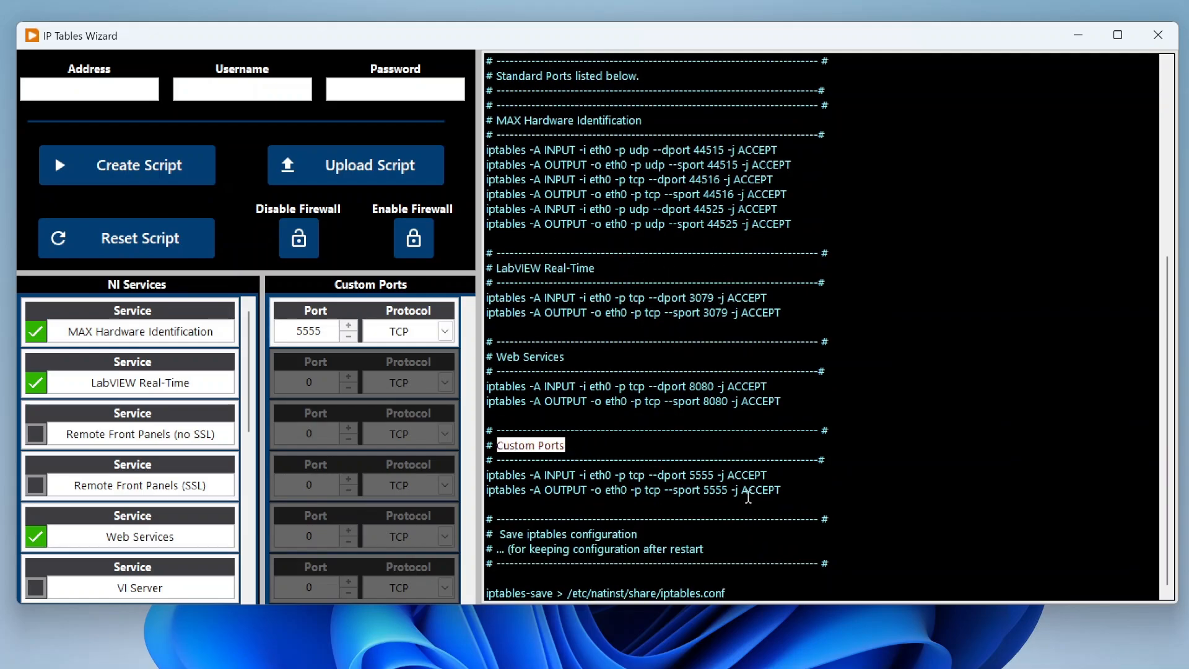
drag(785, 497, 483, 476)
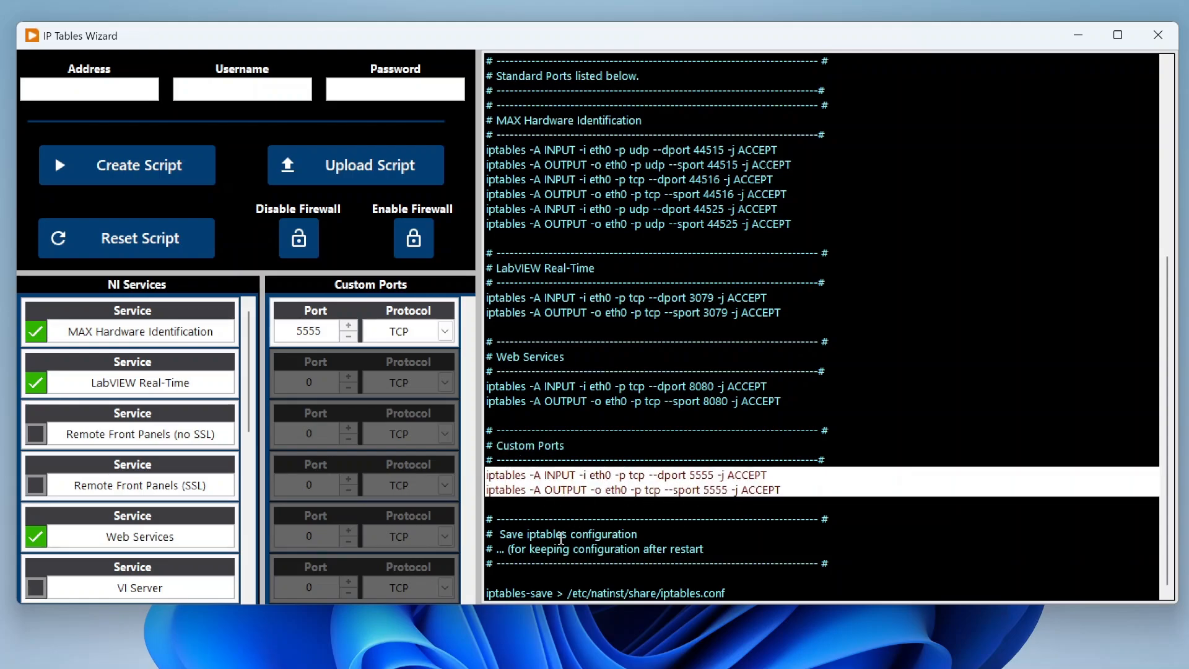
click(561, 535)
double_click(489, 587)
click(736, 589)
drag(735, 590, 486, 591)
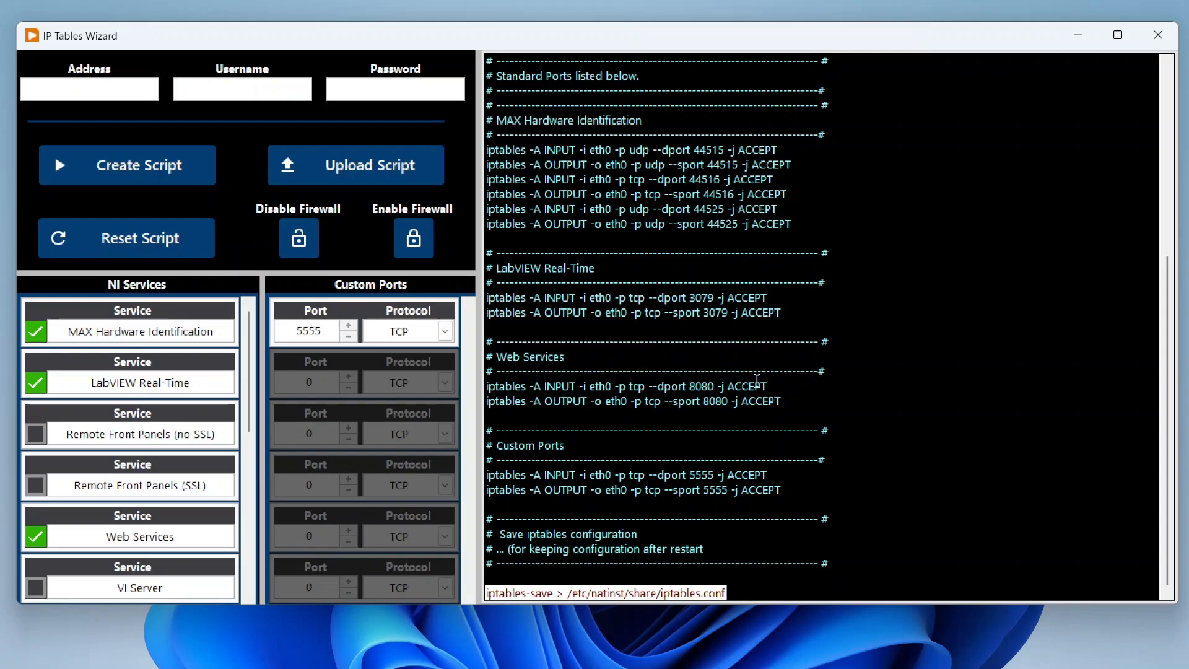
drag(735, 592, 487, 591)
click(724, 550)
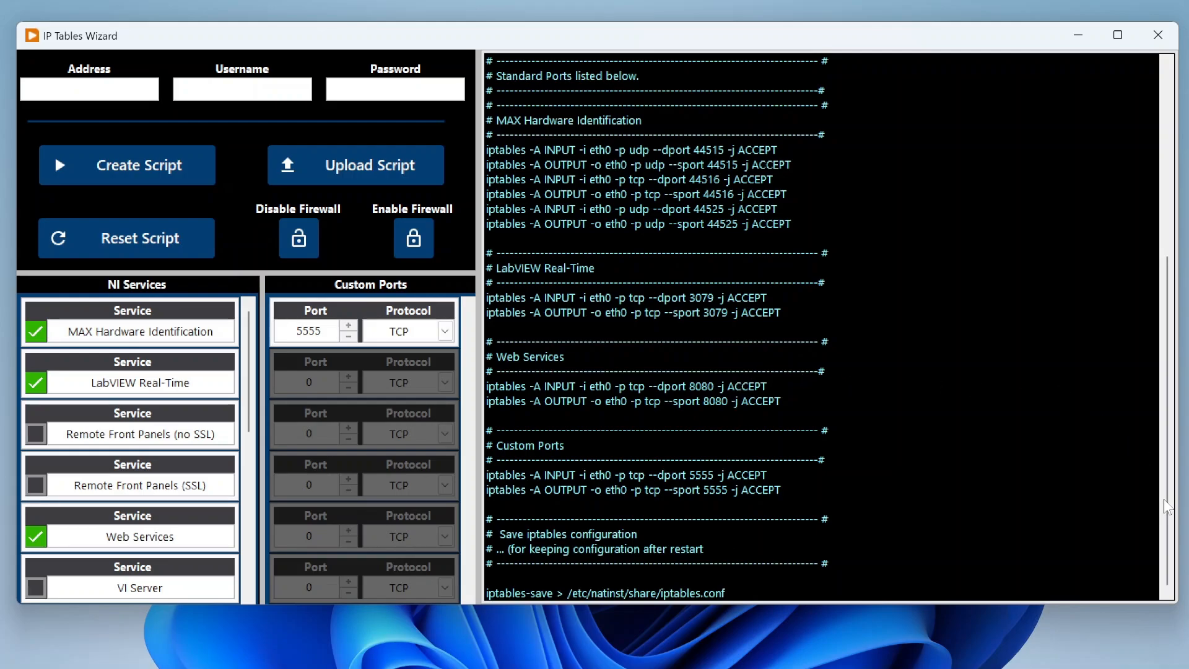
- Shorten the SSH section's comment in the script to "Add SSH"
drag(1166, 507, 1173, 321)
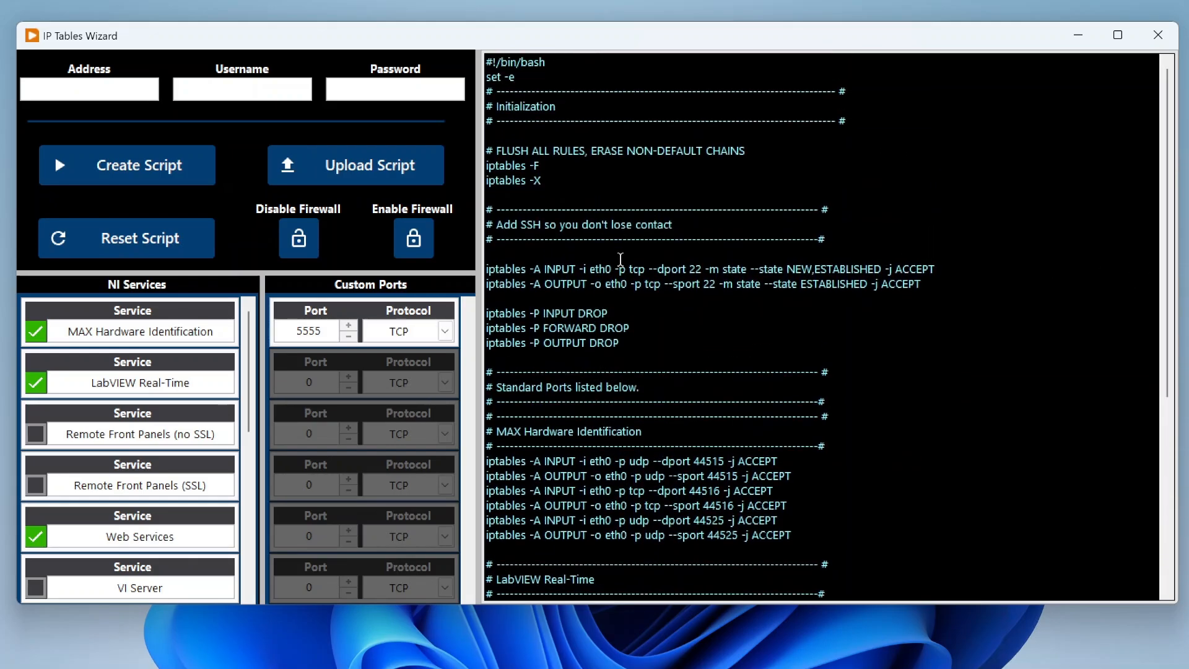
click(707, 226)
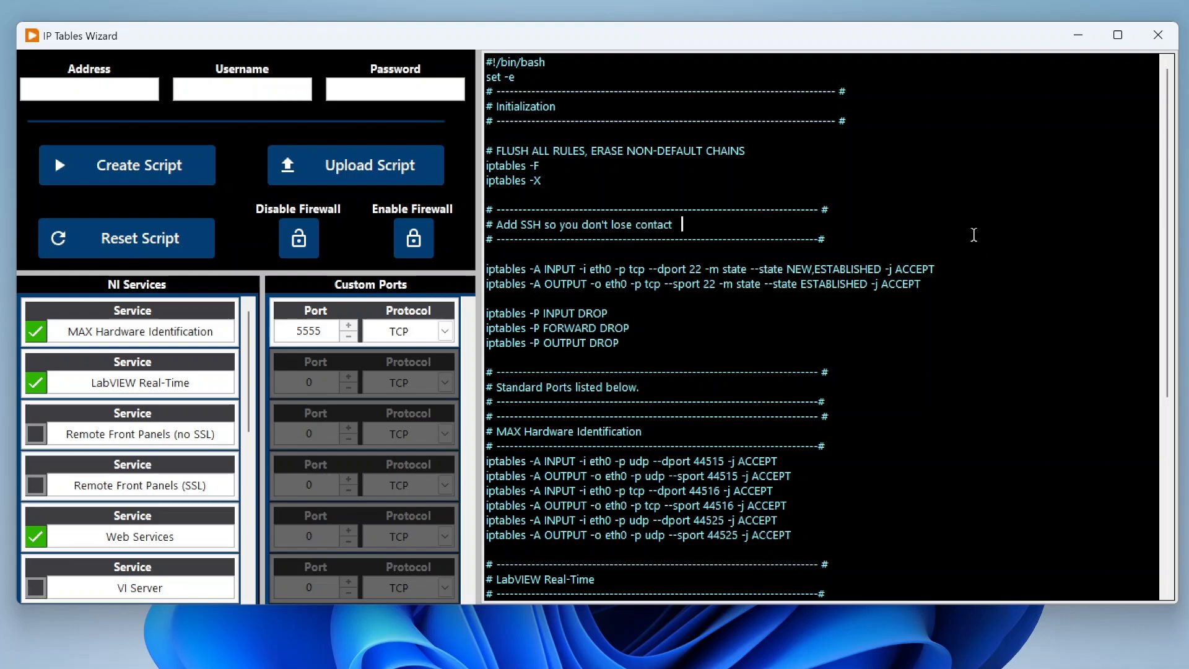
key(BackSpace)
key(BackSpace)
key(BackSpace)
key(BackSpace)
key(BackSpace)
key(BackSpace)
key(BackSpace)
key(BackSpace)
key(BackSpace)
key(BackSpace)
key(BackSpace)
key(BackSpace)
key(BackSpace)
key(BackSpace)
key(BackSpace)
key(BackSpace)
key(BackSpace)
key(BackSpace)
key(BackSpace)
key(BackSpace)
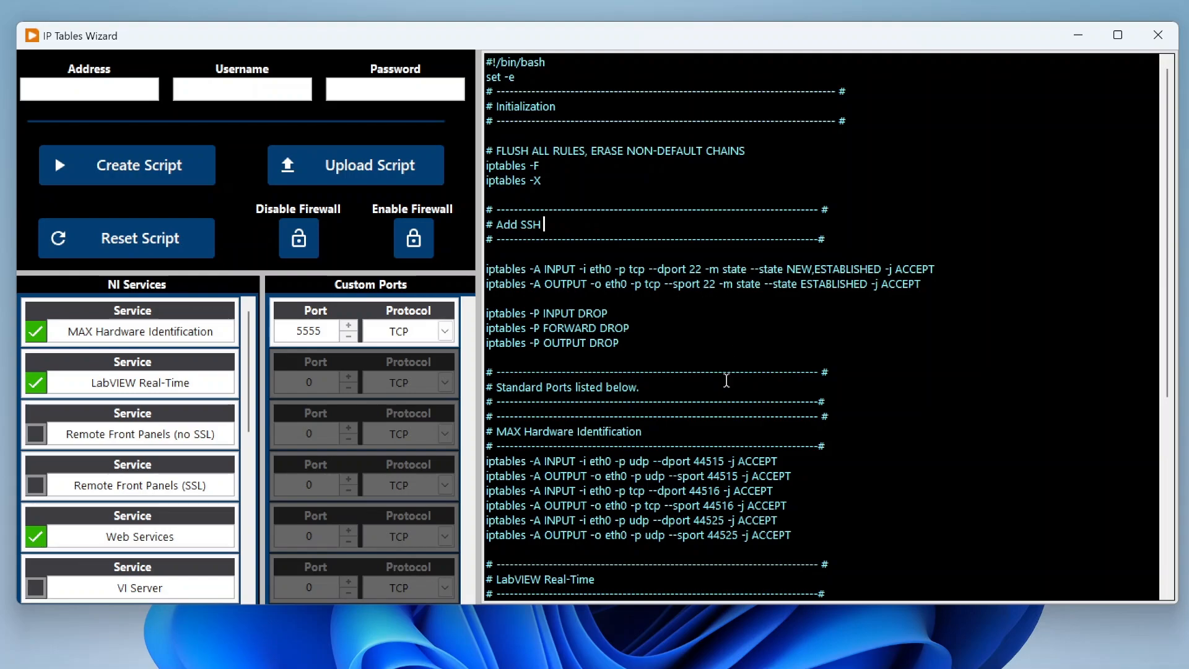
scroll(718, 367, down, 2)
drag(921, 195, 486, 197)
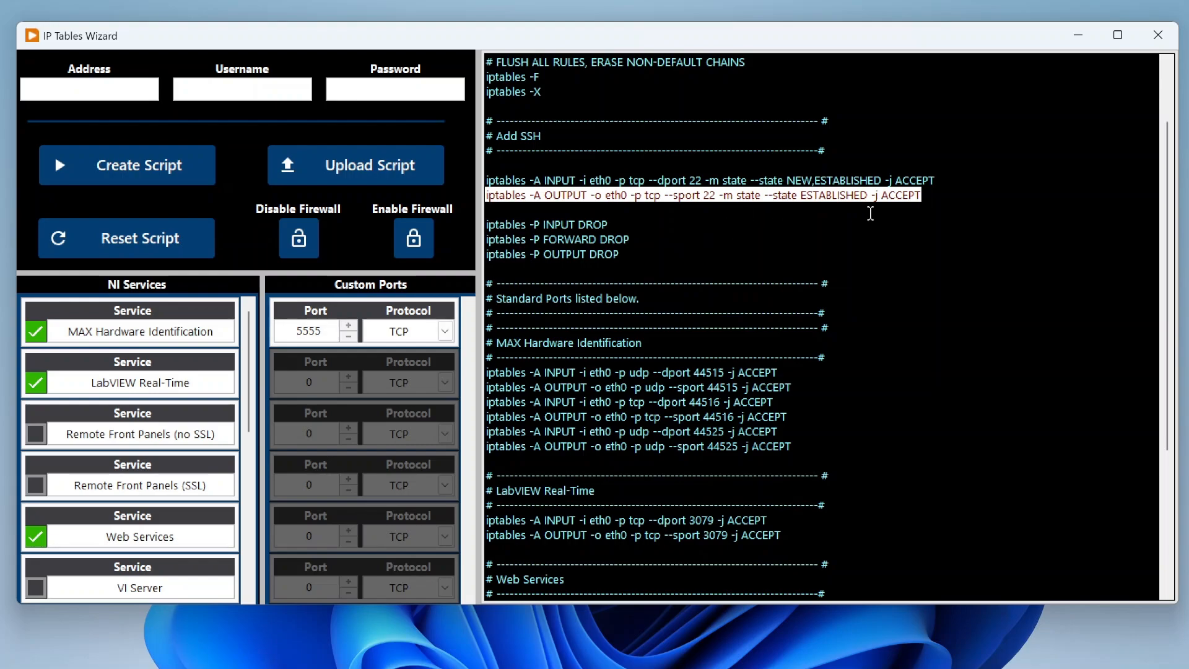
click(870, 212)
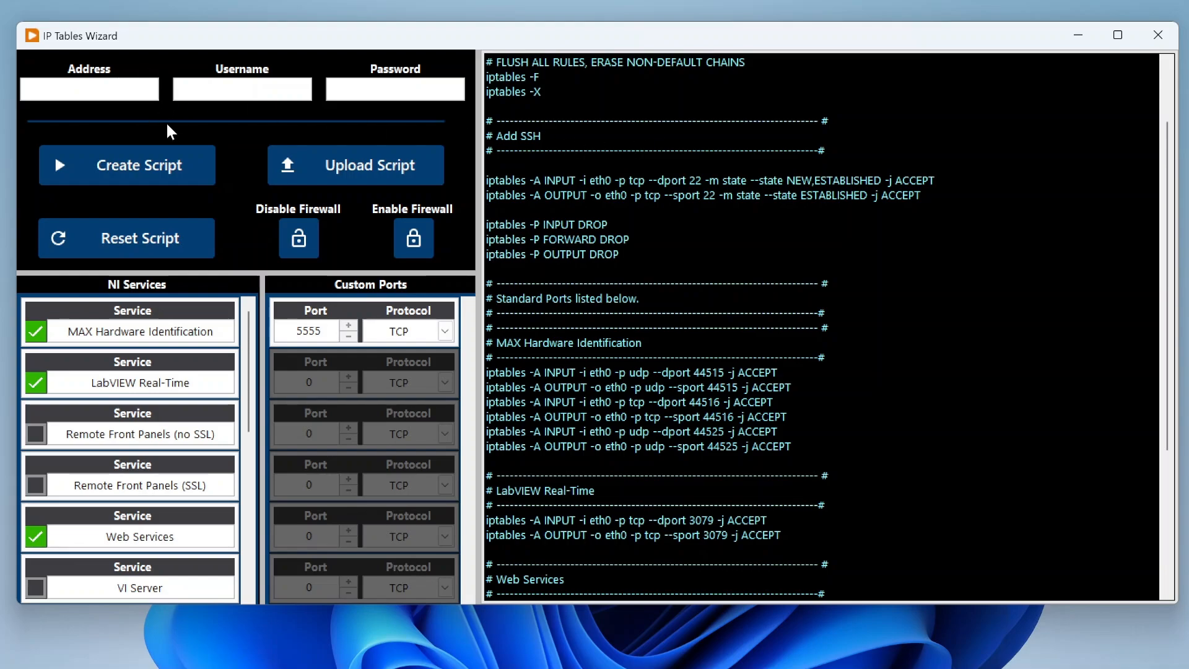
click(231, 94)
click(361, 93)
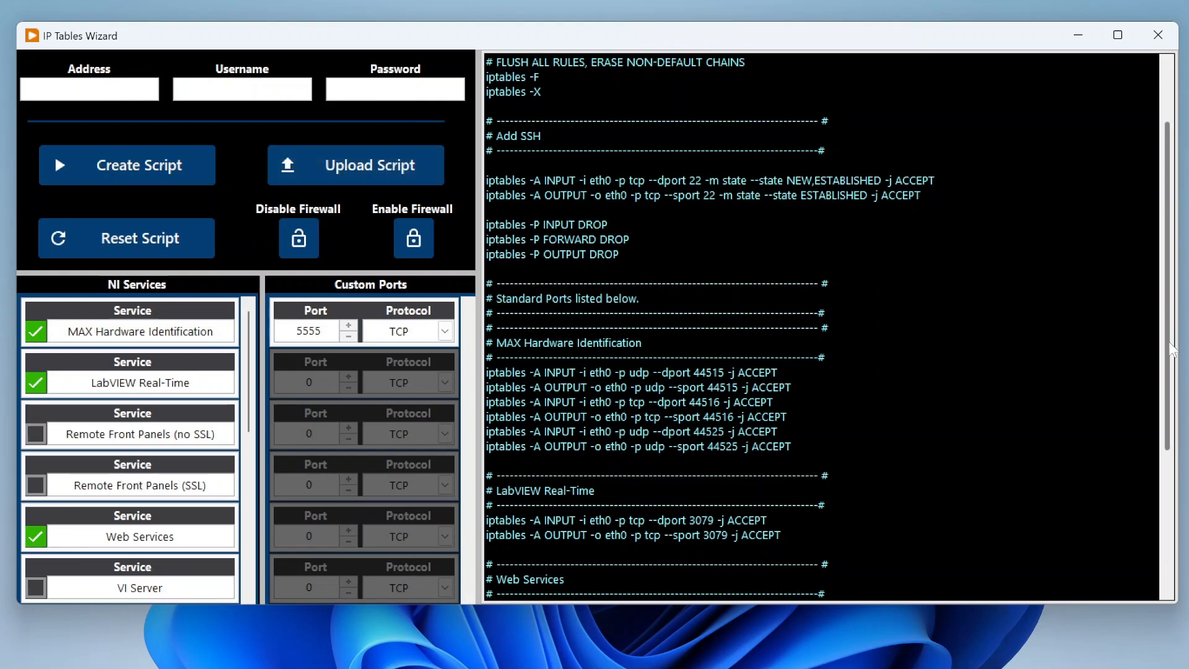
scroll(1167, 347, up, 2)
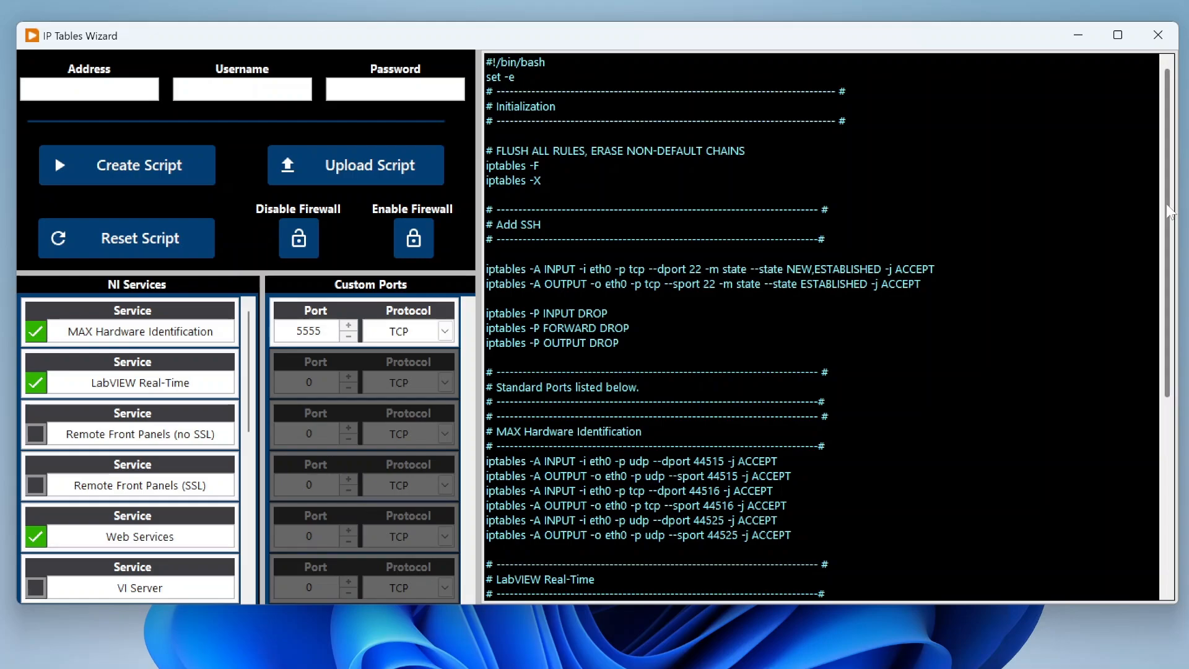
drag(1167, 205, 1132, 89)
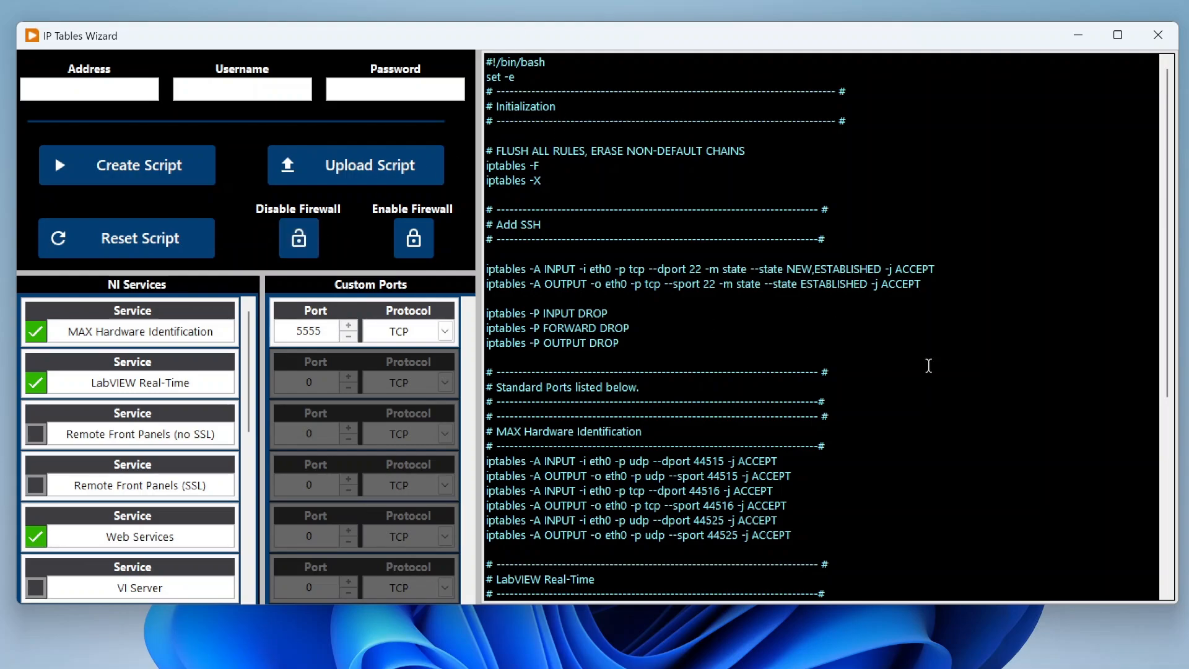
click(304, 236)
click(414, 228)
scroll(1170, 235, down, 6)
scroll(1170, 235, up, 6)
scroll(1168, 290, down, 2)
scroll(1168, 290, up, 2)
- Stop the running IP Tables Wizard and open its block diagram at the port map initialization
click(1158, 39)
click(251, 53)
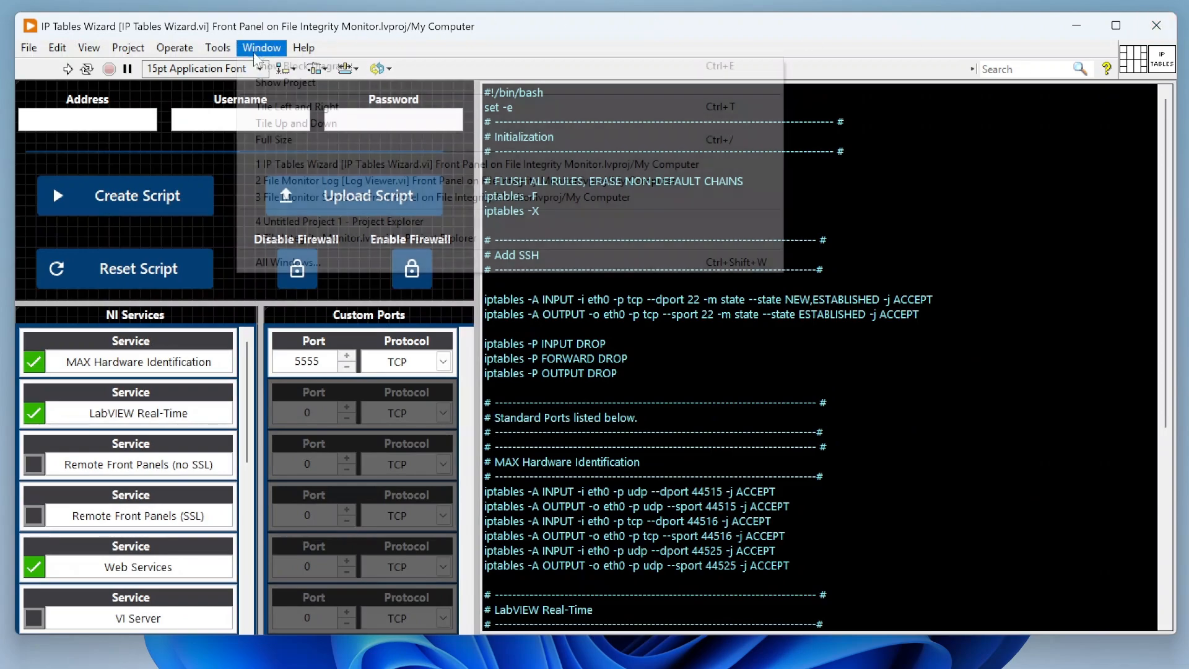
click(280, 65)
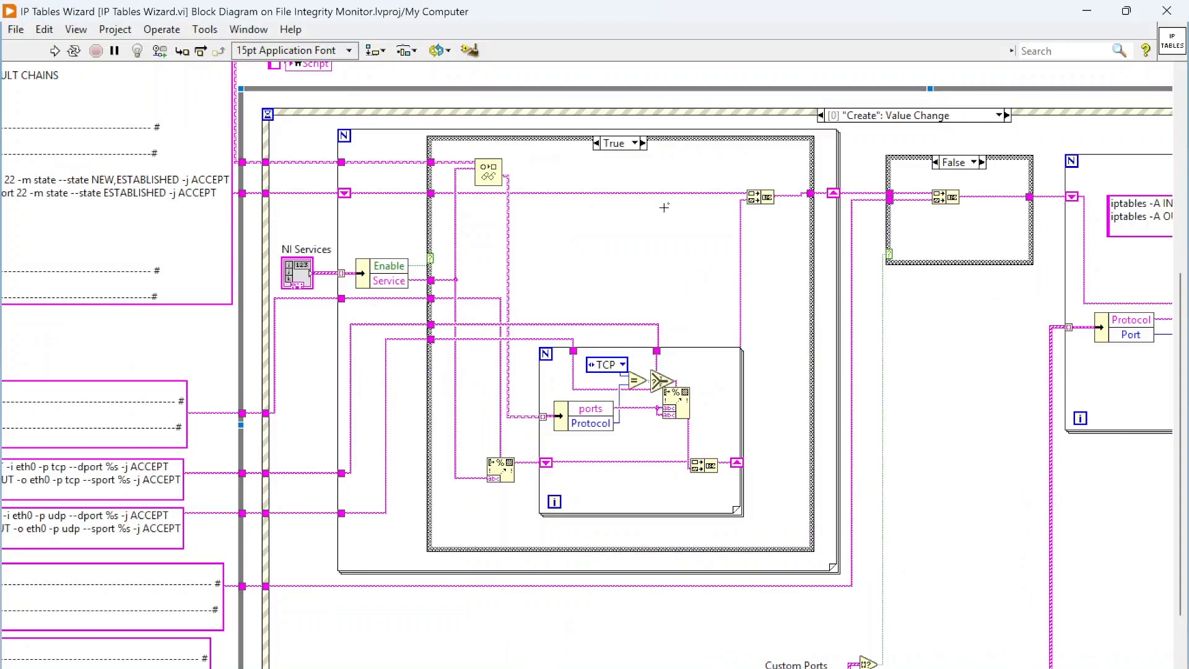
scroll(658, 314, up, 10)
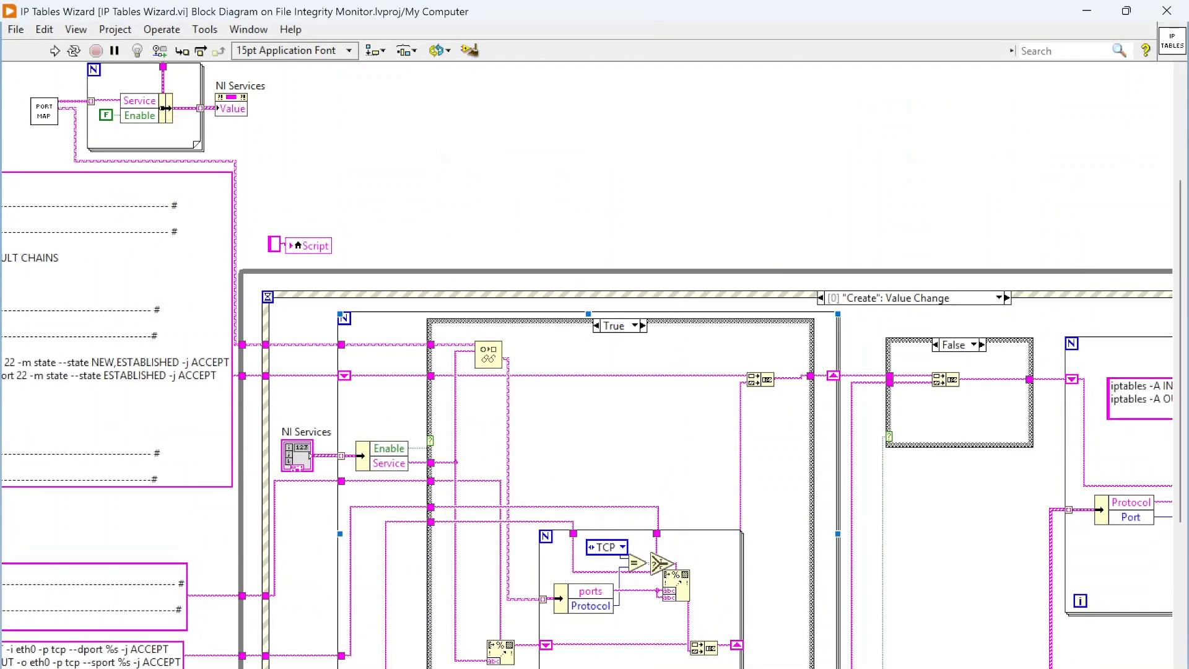
scroll(542, 192, left, 8)
scroll(542, 192, up, 2)
- Open the Create Port Map subVI and display its block diagram
double_click(542, 191)
click(248, 50)
click(247, 50)
click(249, 29)
click(257, 44)
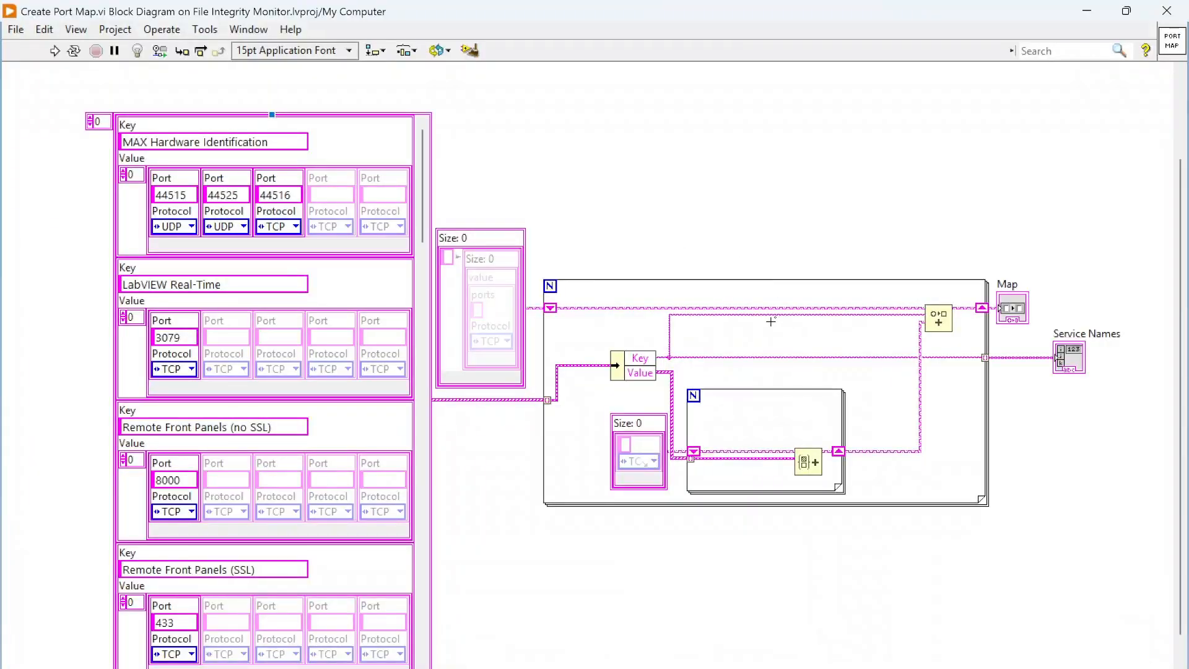
- Examine the array constant mapping NI services to ports and protocols, and close the Create Port Map windows
scroll(725, 351, down, 3)
scroll(706, 352, up, 1)
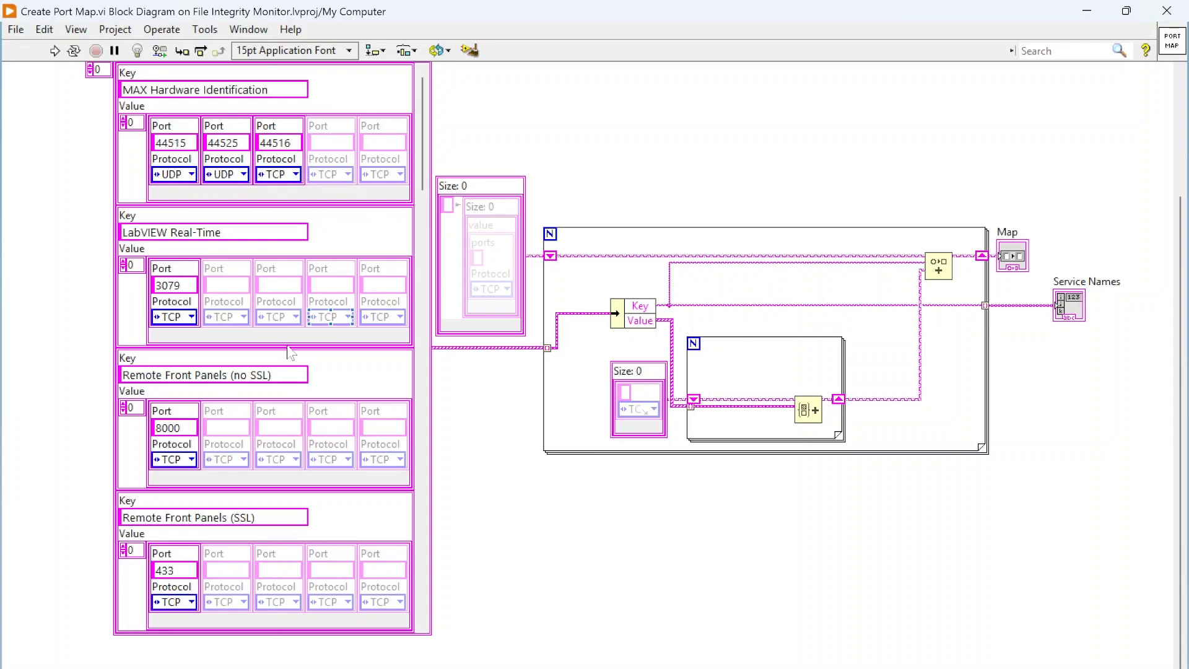
drag(421, 151, 434, 130)
drag(422, 154, 440, 88)
drag(426, 131, 454, 87)
click(1167, 11)
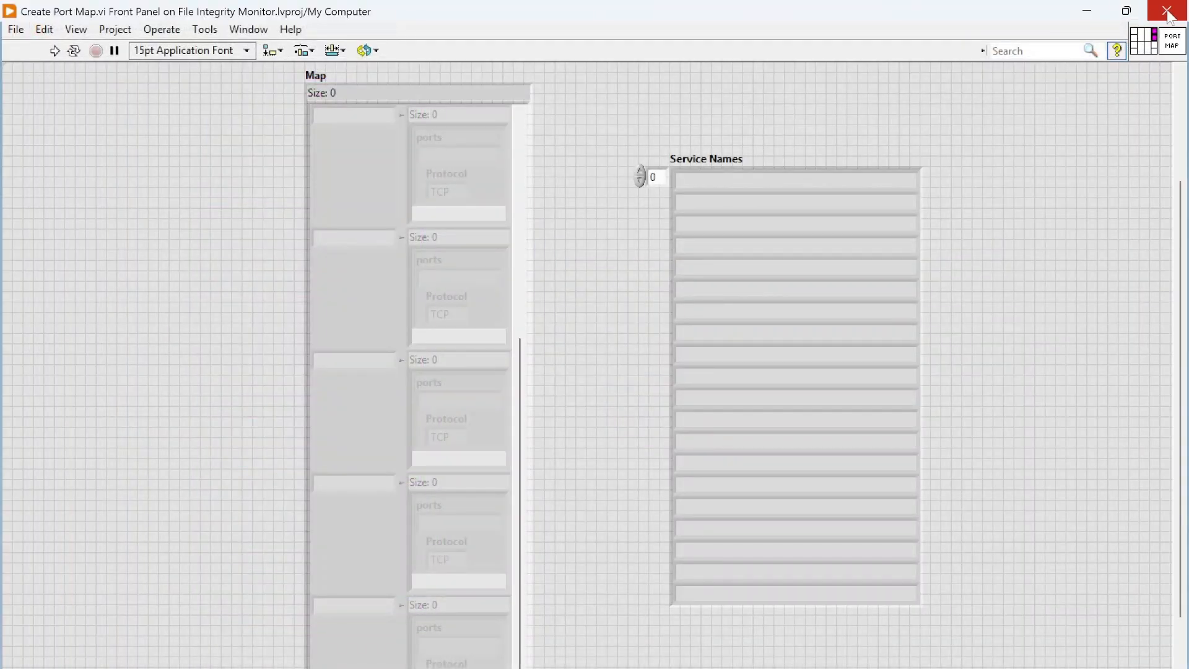
click(1167, 10)
- Examine the string constants that hold the script's initialization, TCP and UDP rule, Custom Ports and save templates
scroll(367, 86, down, 5)
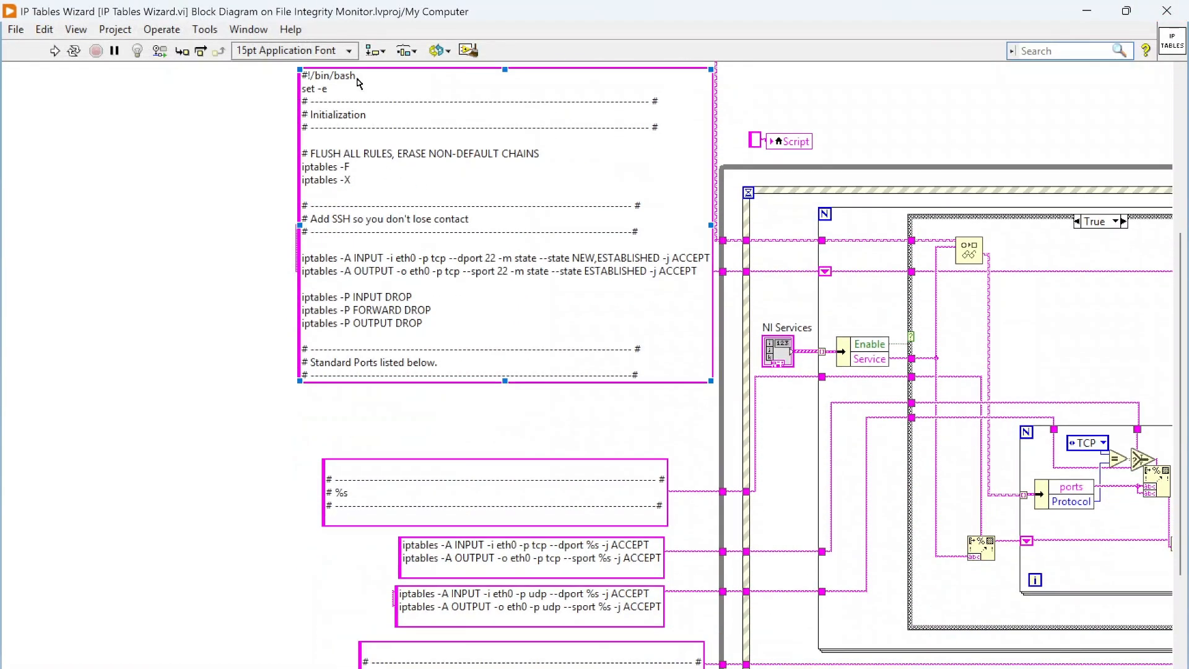
scroll(520, 347, down, 5)
click(664, 340)
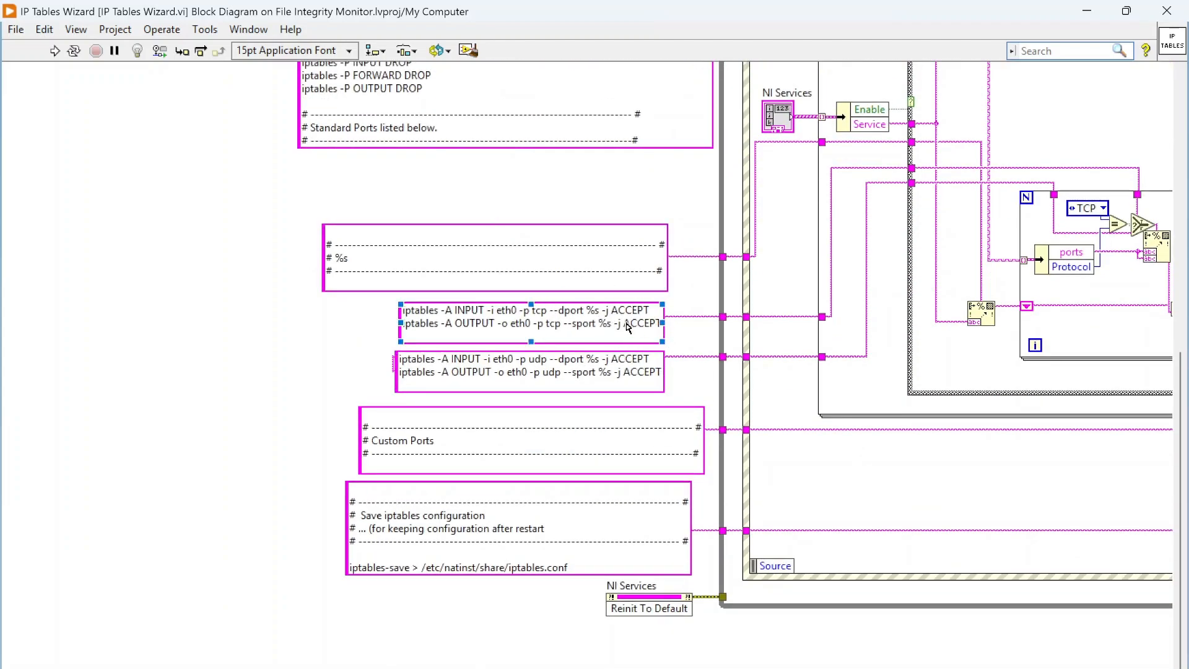
scroll(765, 445, up, 3)
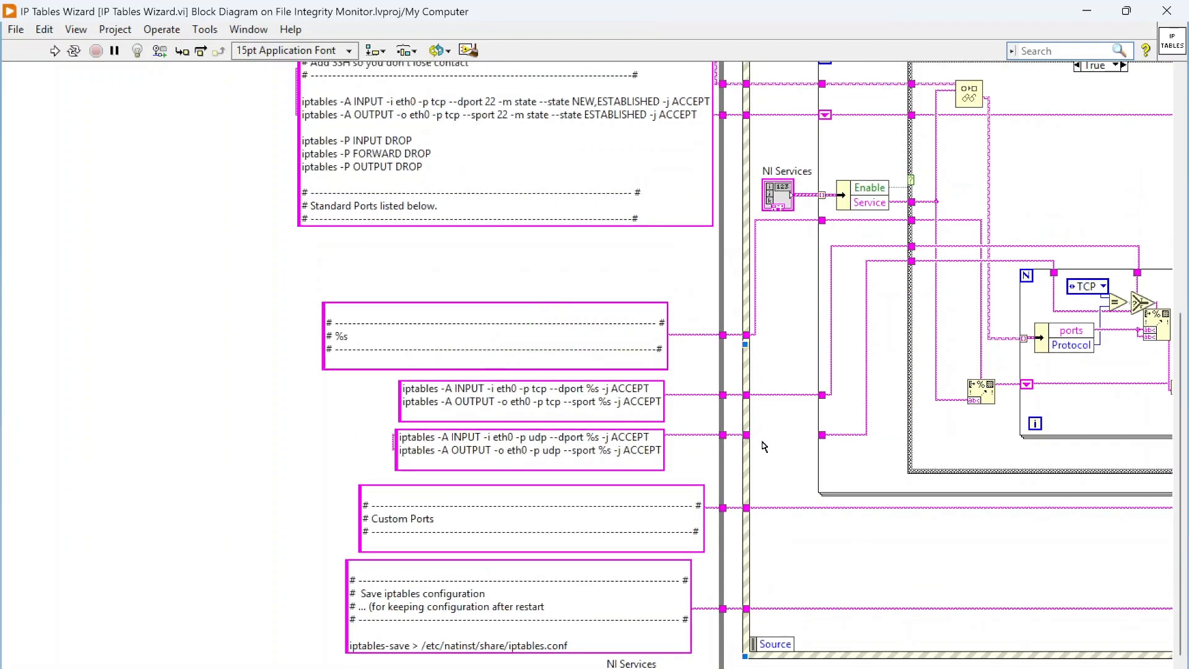
scroll(765, 445, up, 3)
- Examine the loop in the Create event that builds the standard port rules for the enabled NI services
scroll(587, 366, right, 9)
scroll(587, 366, left, 3)
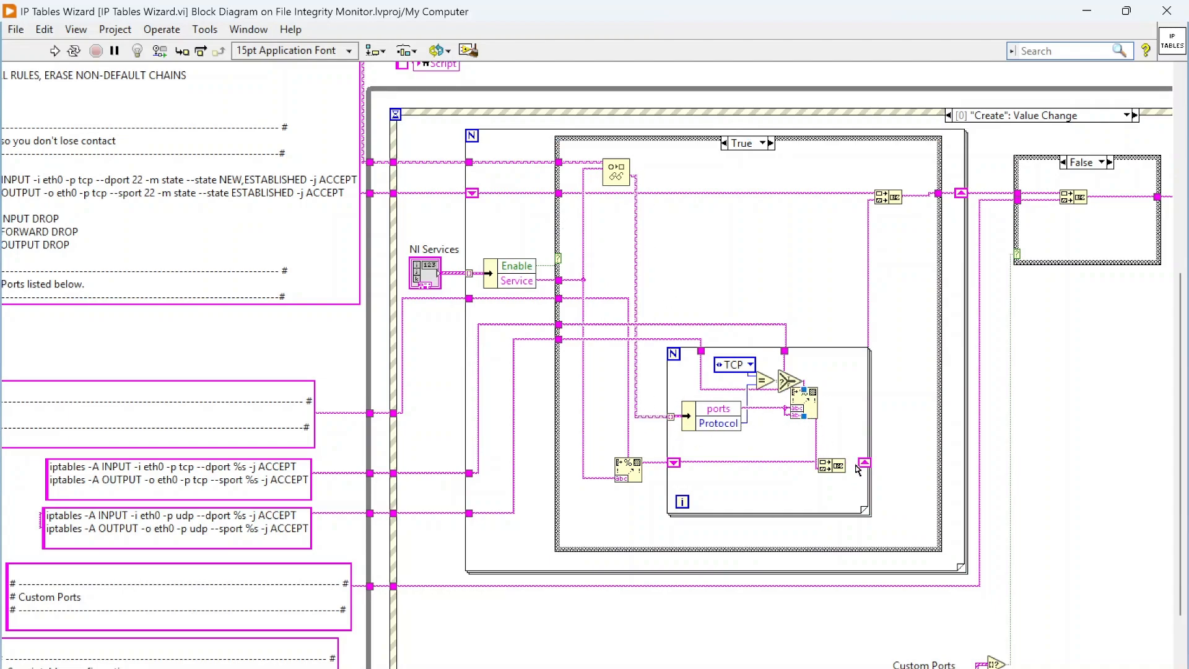
scroll(857, 468, down, 1)
drag(527, 668, 743, 668)
scroll(731, 384, up, 2)
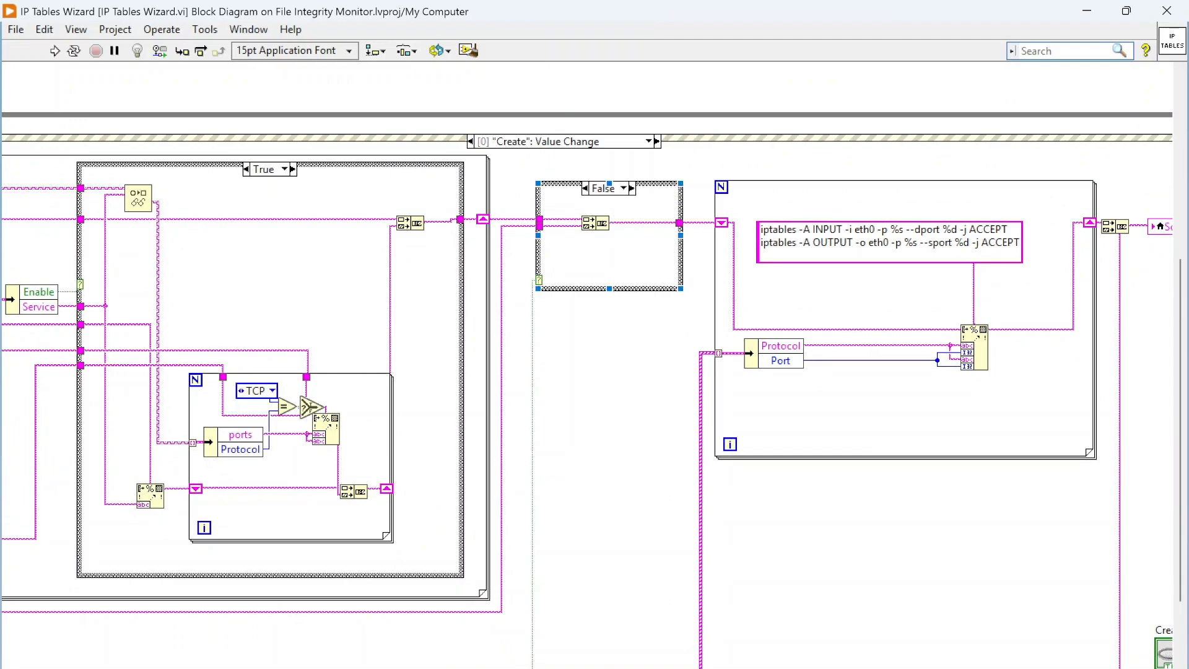
- Compare the True and False cases of the Custom Ports case structure and examine the custom rule loop beside it
click(631, 187)
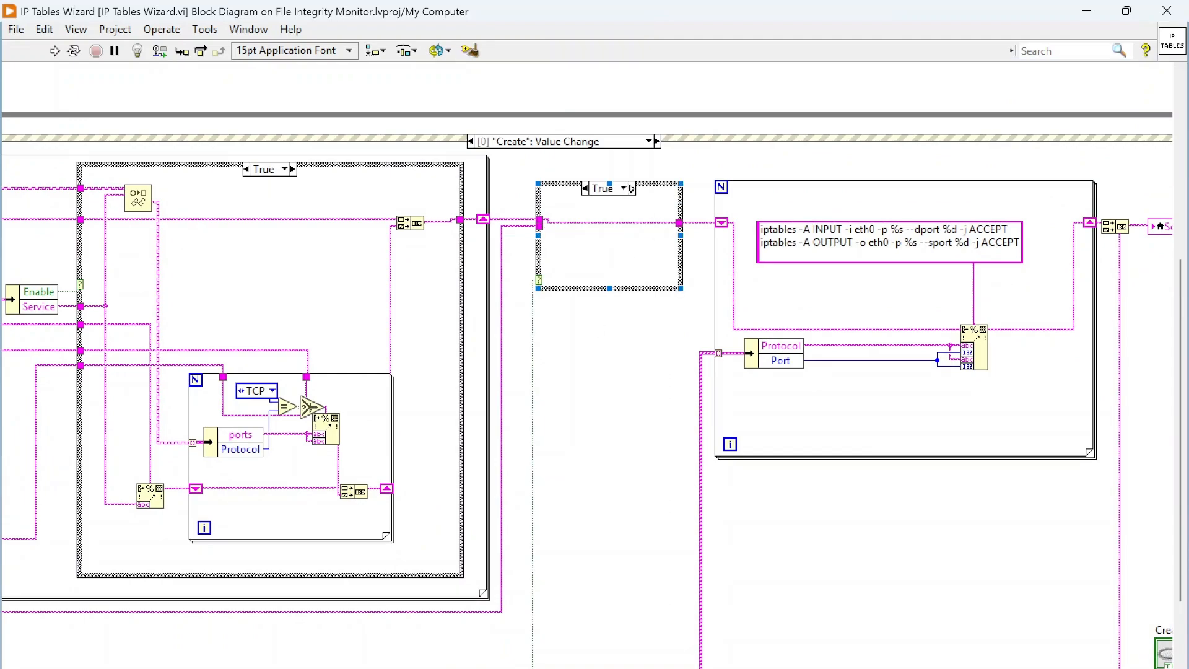
click(632, 188)
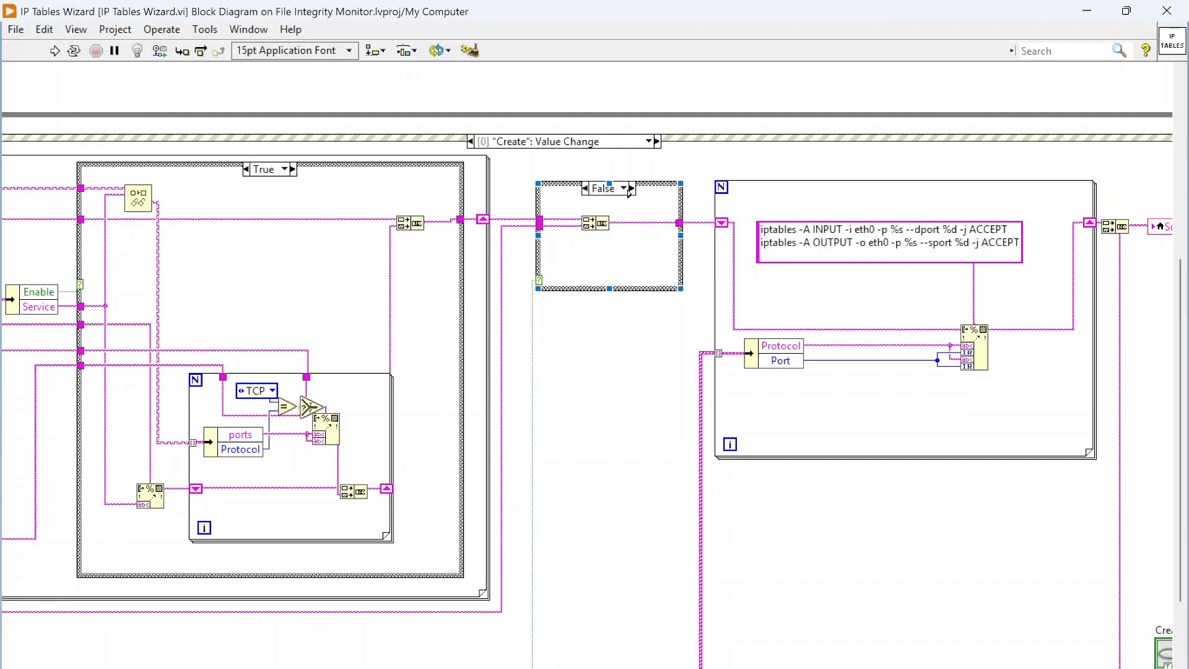
drag(620, 667, 713, 667)
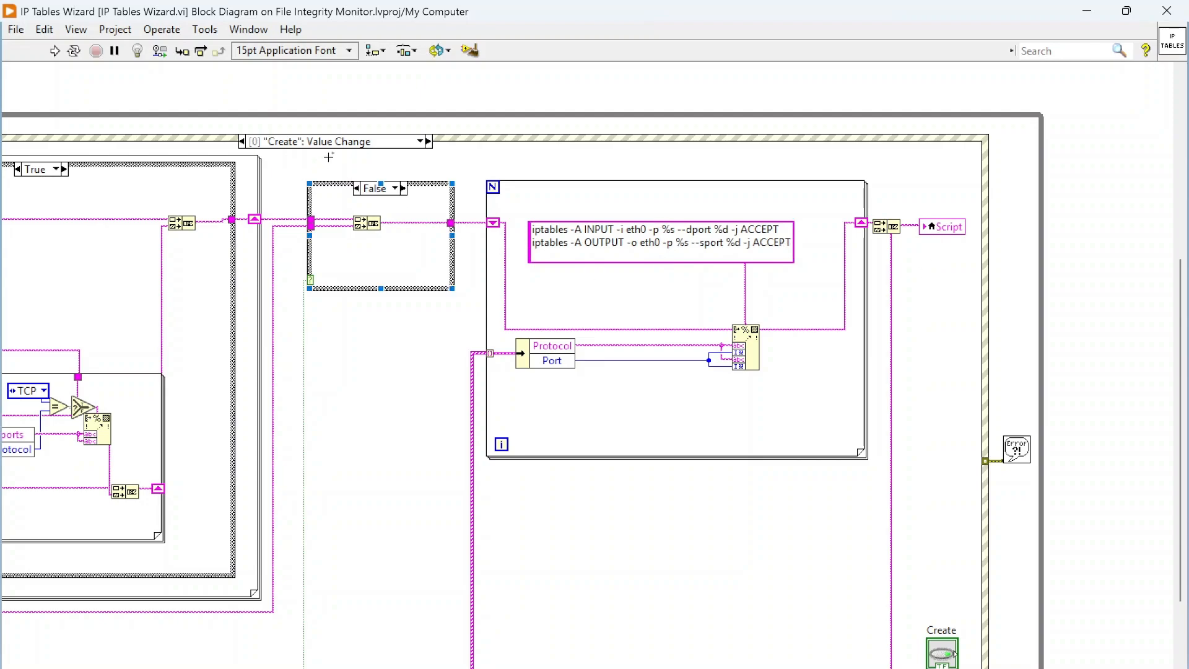
- Display the Reset event case and examine the string constant that resets iptables to the standard configuration
click(365, 142)
click(466, 169)
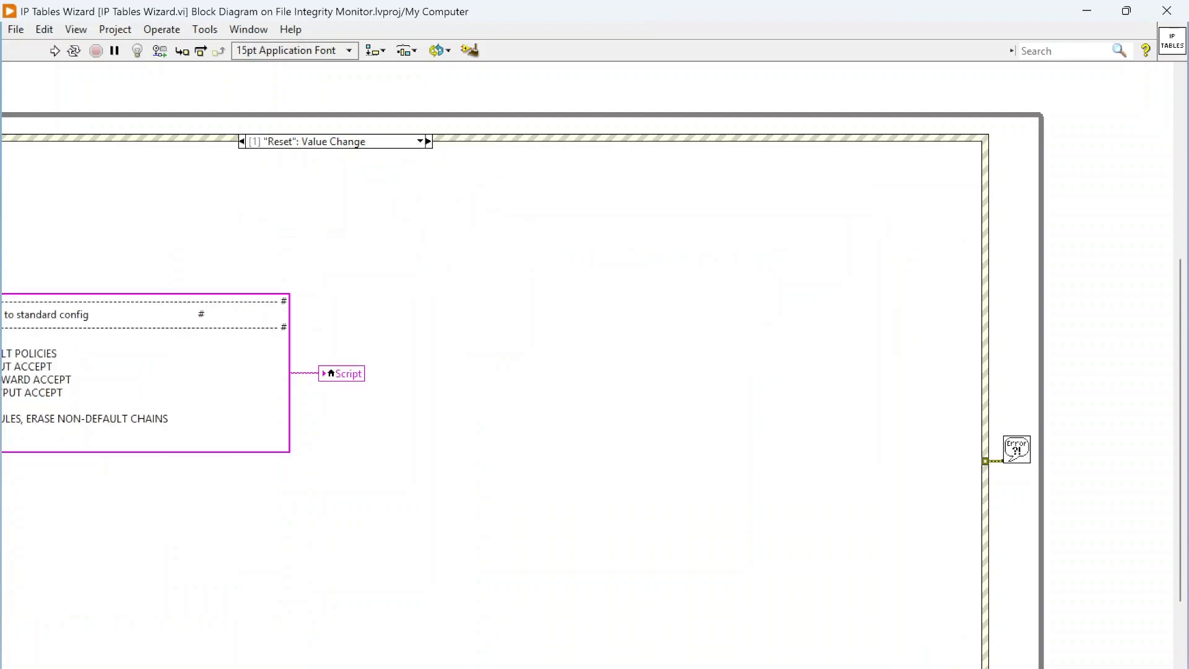
scroll(655, 431, left, 5)
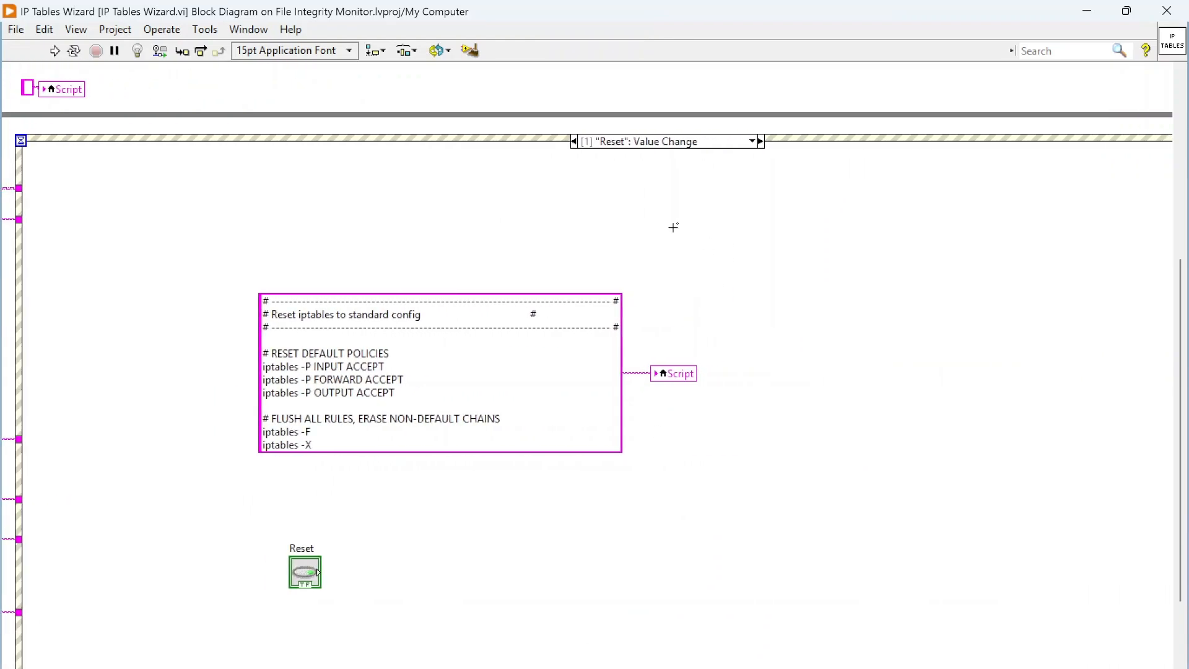
drag(212, 266, 743, 489)
click(266, 31)
click(267, 44)
click(1079, 35)
drag(319, 374, 320, 374)
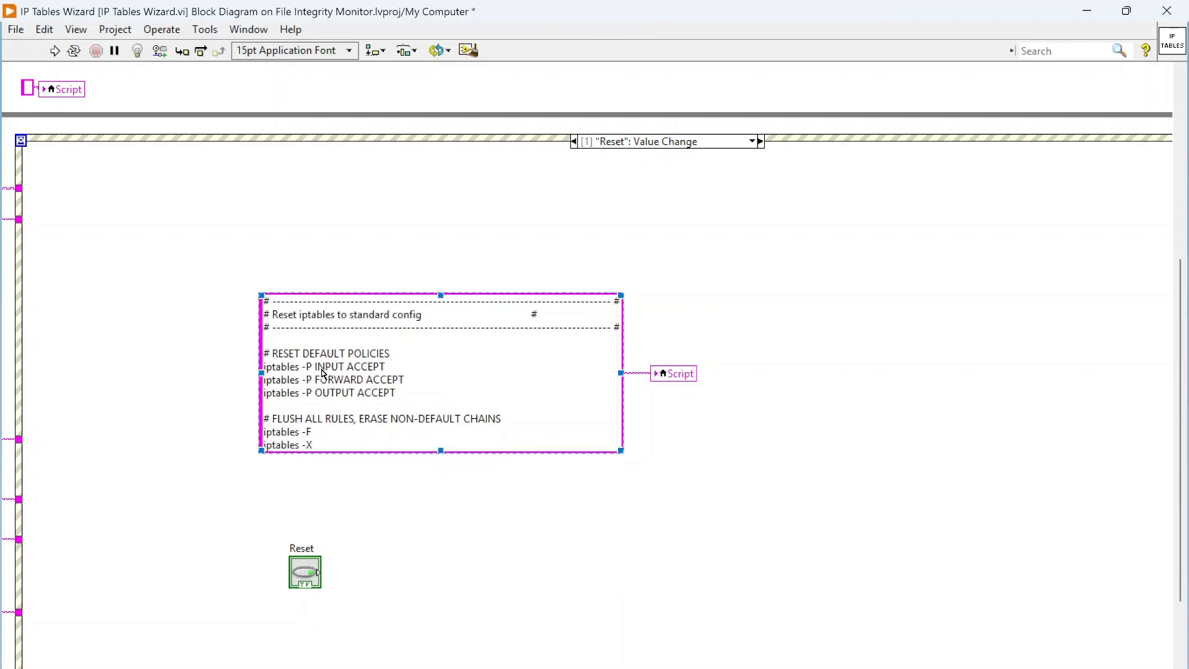
click(762, 212)
click(746, 154)
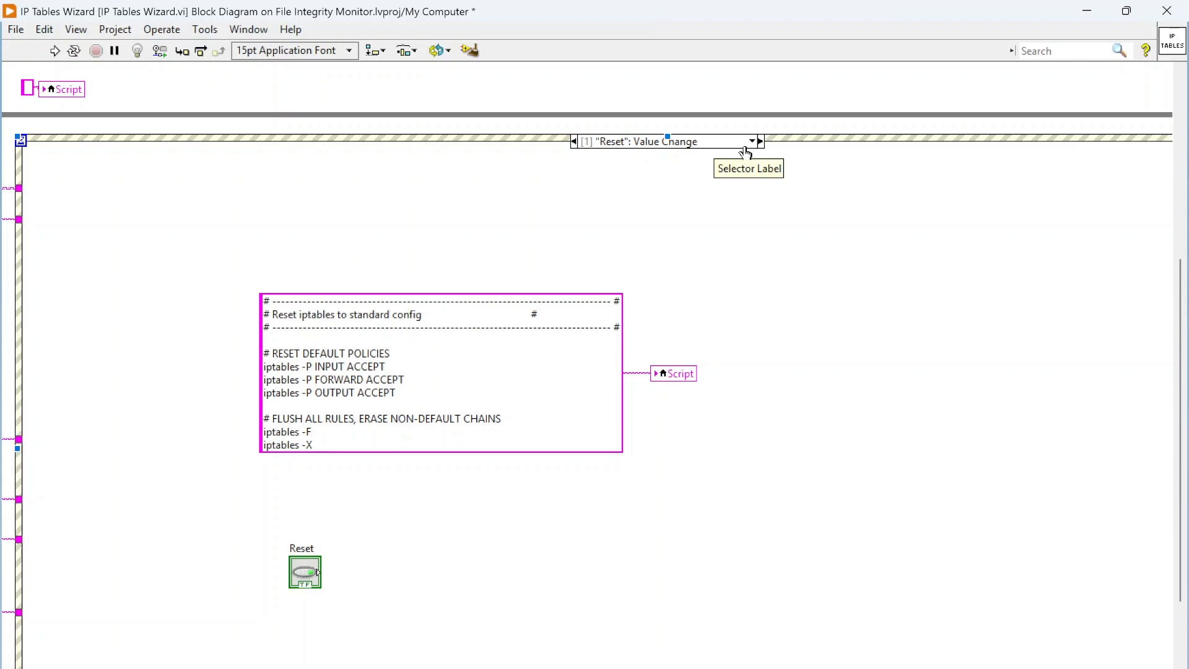
click(305, 427)
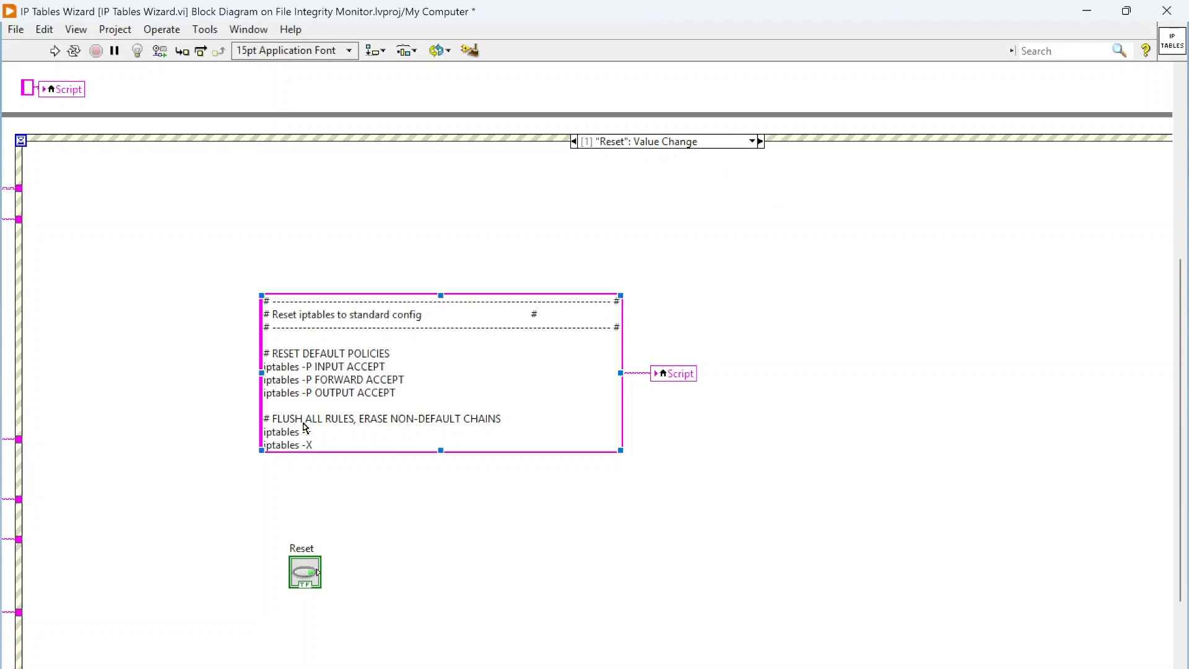
- Display the Upload event case and examine how firewall.sh is written and passed to the bash command string
click(753, 142)
click(803, 180)
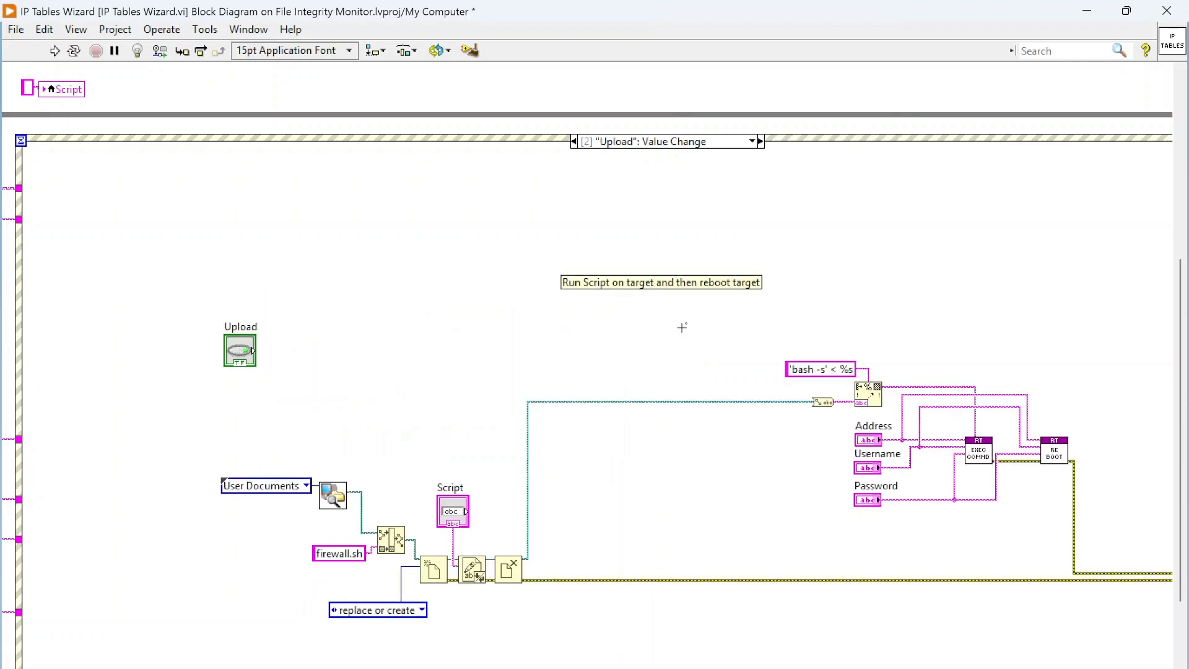
scroll(582, 404, down, 2)
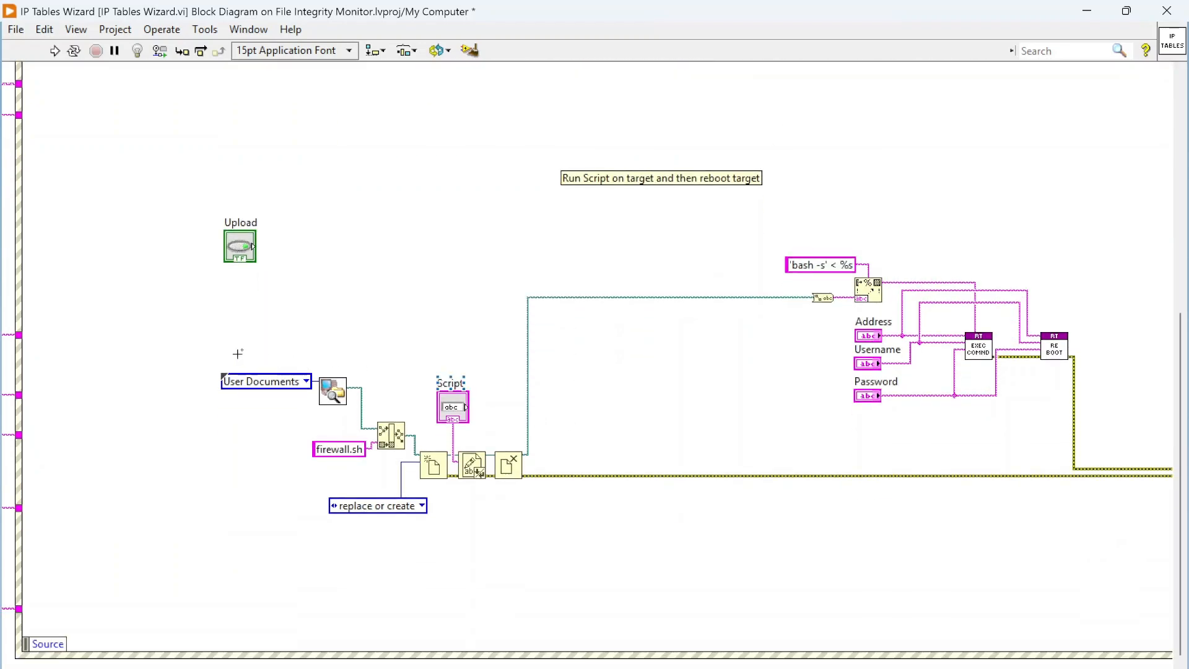
drag(224, 347, 470, 558)
click(351, 457)
scroll(729, 337, right, 4)
click(601, 265)
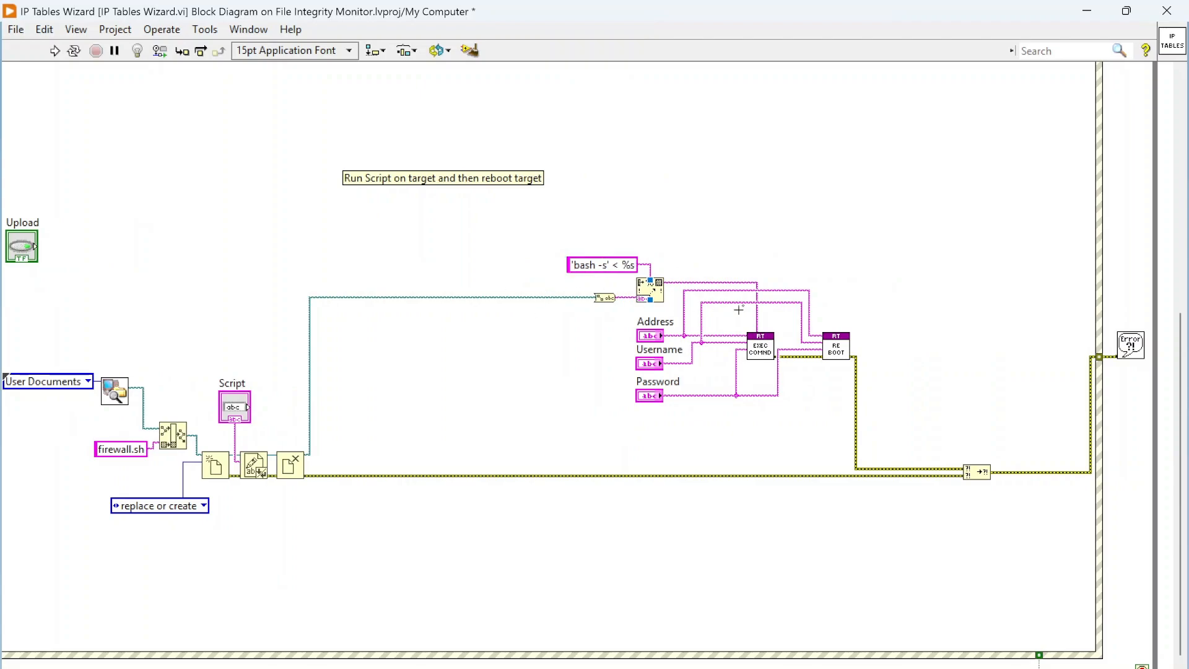
- Open the Execute Command subVI, examine the SSH sequence on its block diagram, and close it with the save decision deferred
double_click(763, 351)
drag(887, 617, 250, 39)
click(295, 60)
click(347, 77)
drag(746, 471, 793, 456)
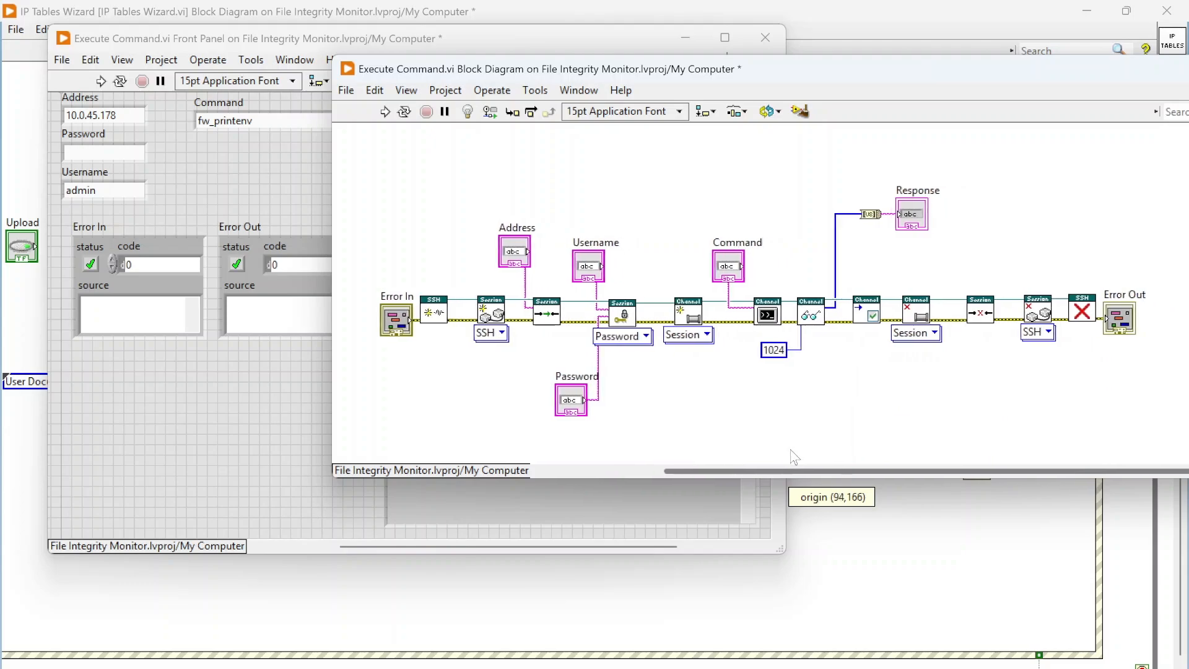
scroll(859, 385, down, 1)
drag(1016, 82, 914, 94)
drag(1036, 88, 866, 148)
click(1040, 137)
click(764, 39)
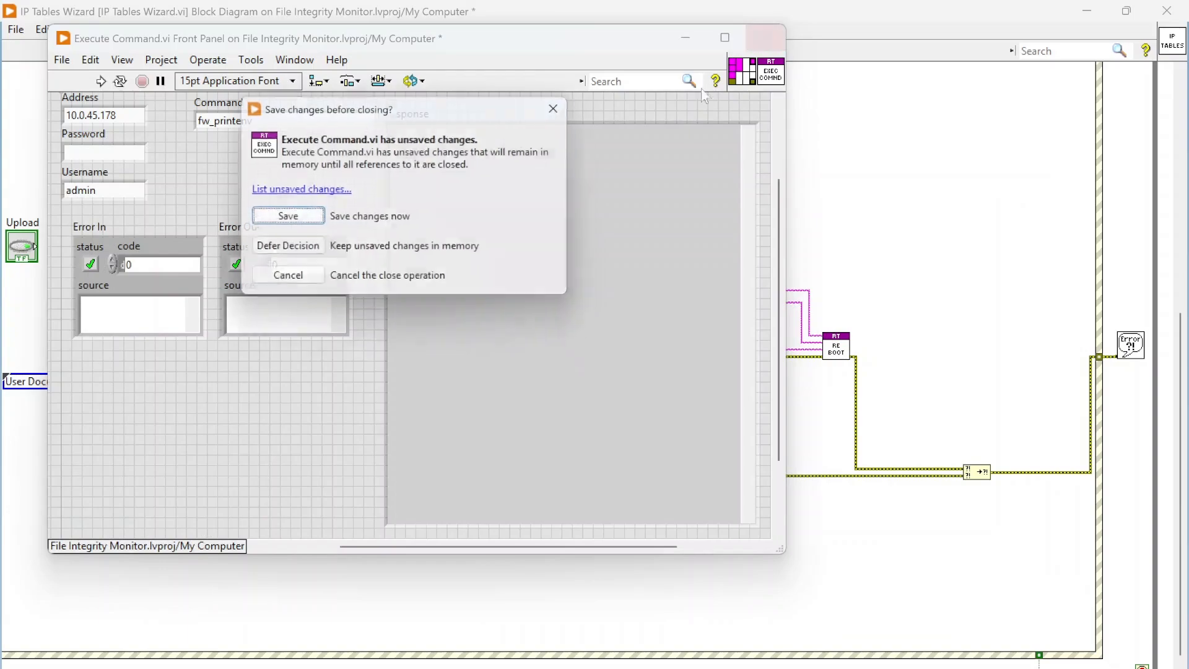
click(298, 254)
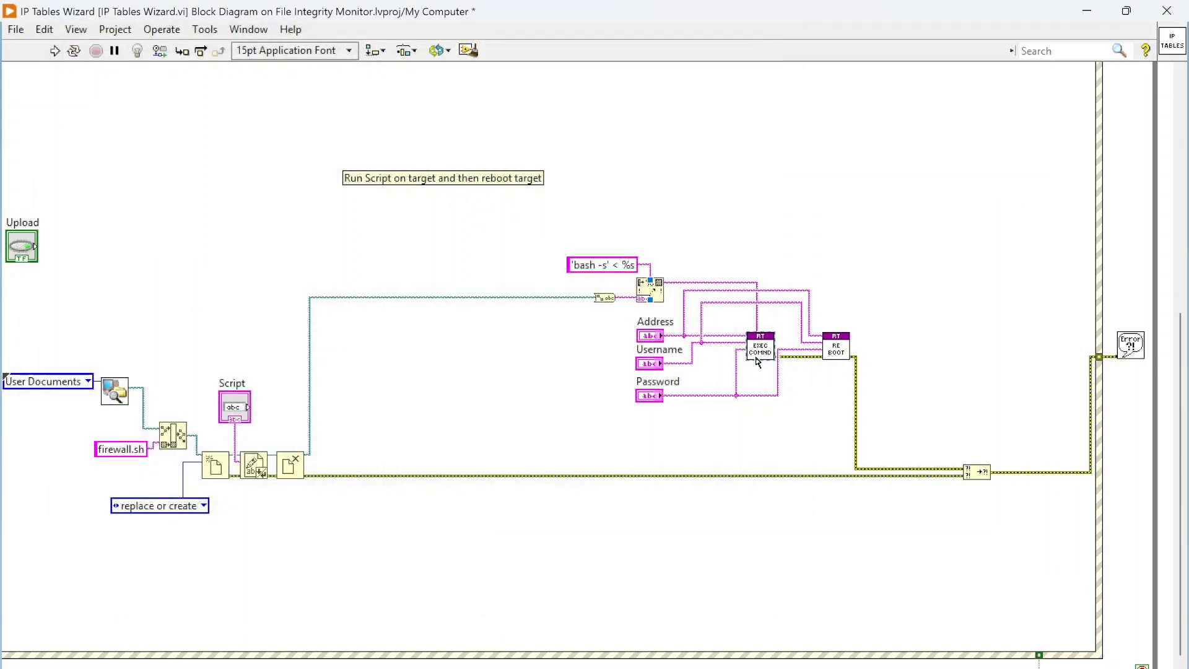
- Open the Reboot Device subVI, examine the reboot command on its block diagram, and close its windows
double_click(840, 351)
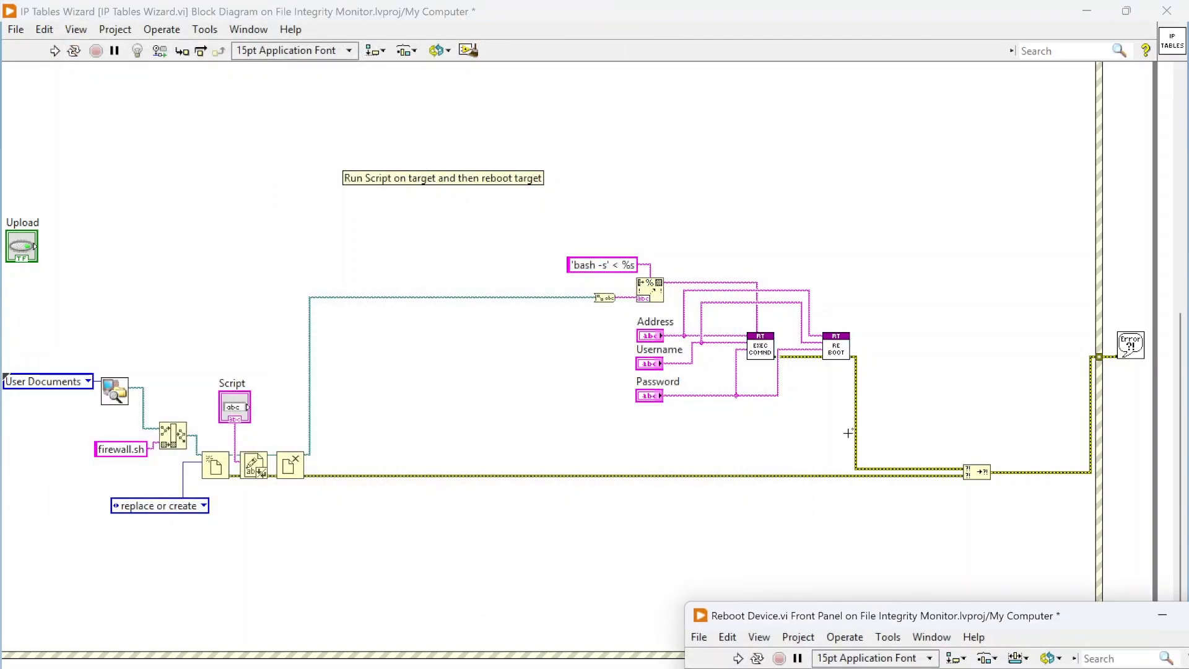
drag(955, 620, 643, 197)
click(617, 213)
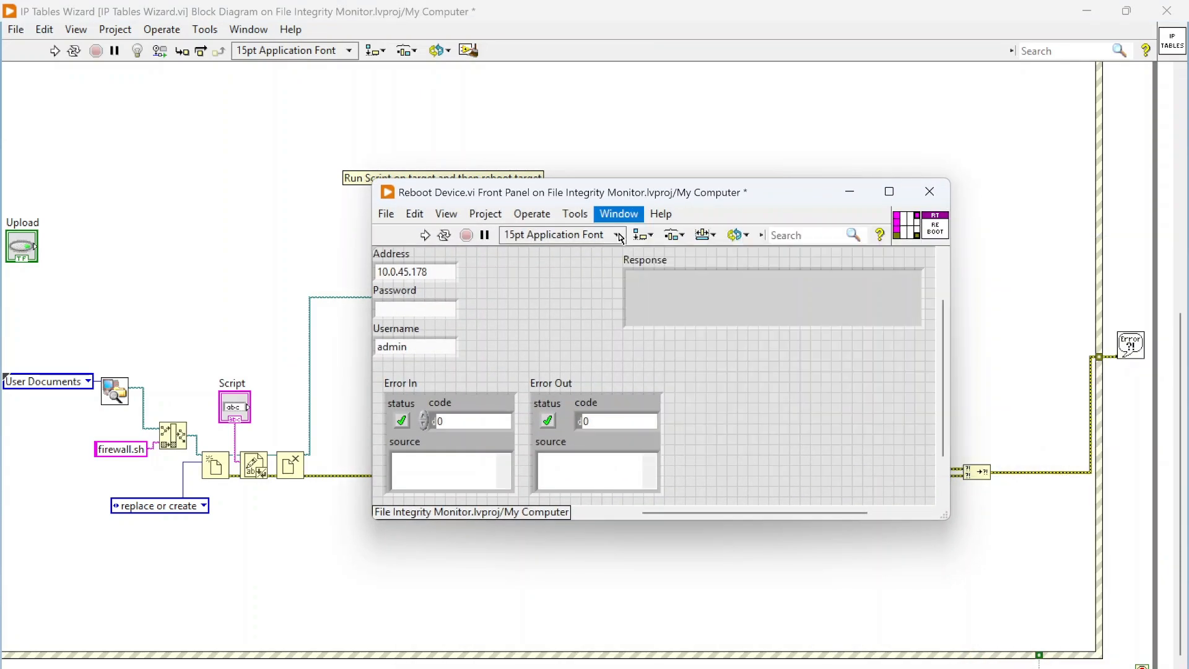
click(877, 233)
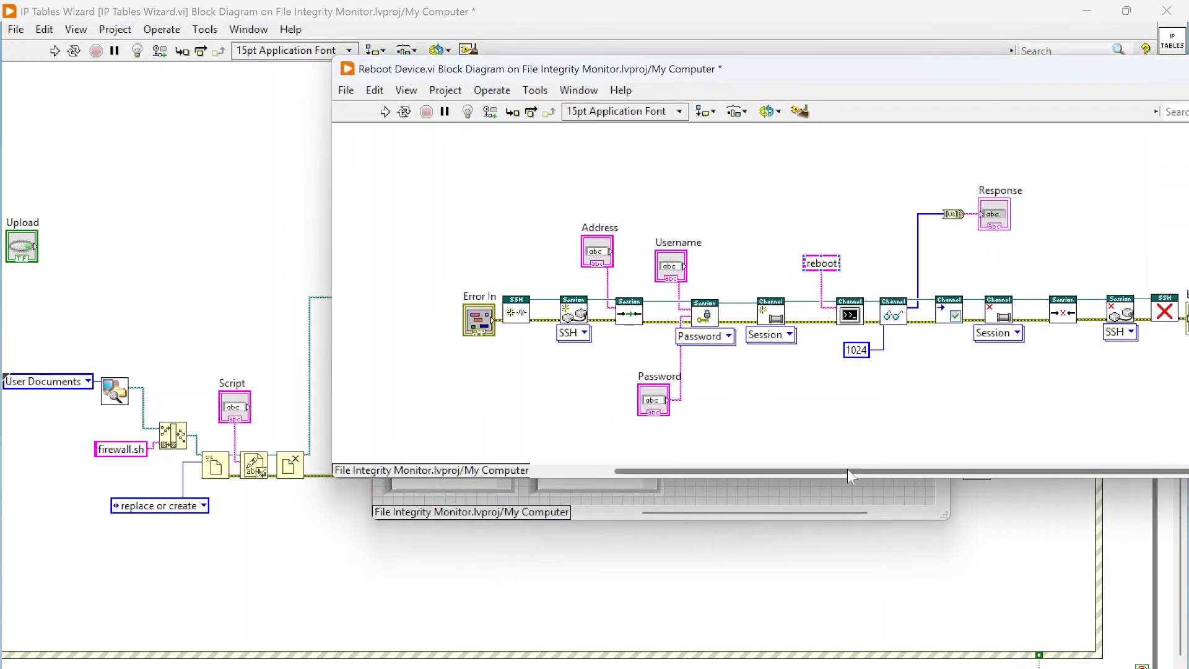
drag(847, 470, 886, 470)
drag(1164, 70, 880, 75)
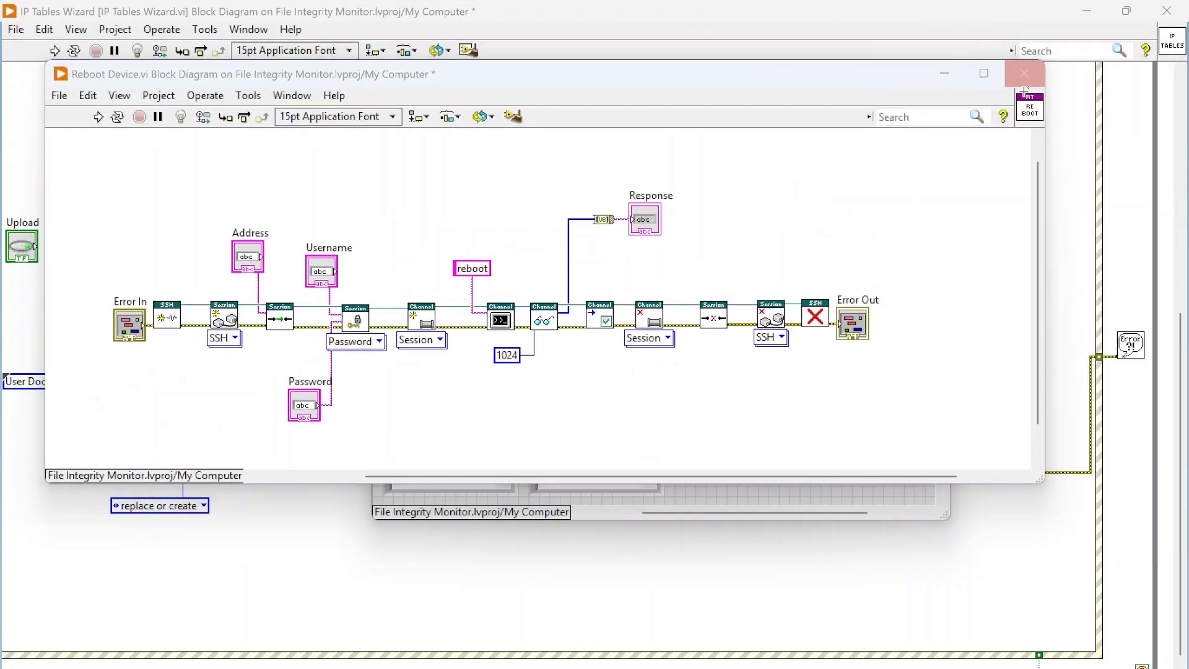
click(1025, 73)
click(930, 192)
click(534, 312)
- Examine the Disable Firewall event case with its firewall stop command, and switch to the Enable Firewall event case
scroll(582, 230, up, 2)
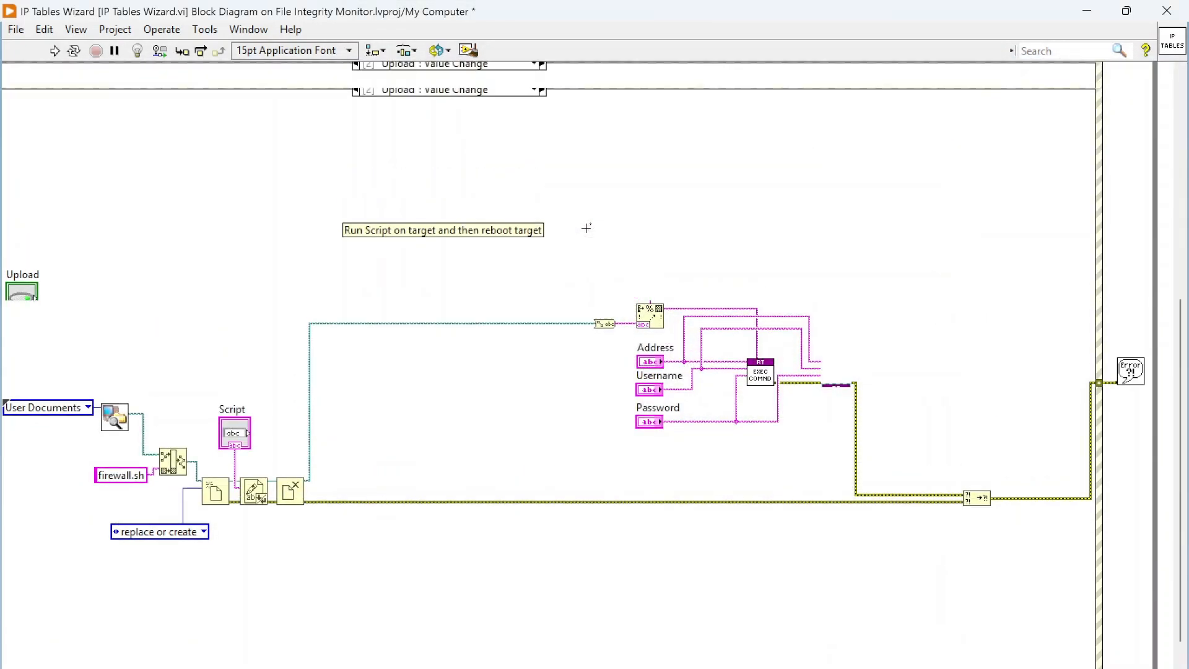
click(519, 93)
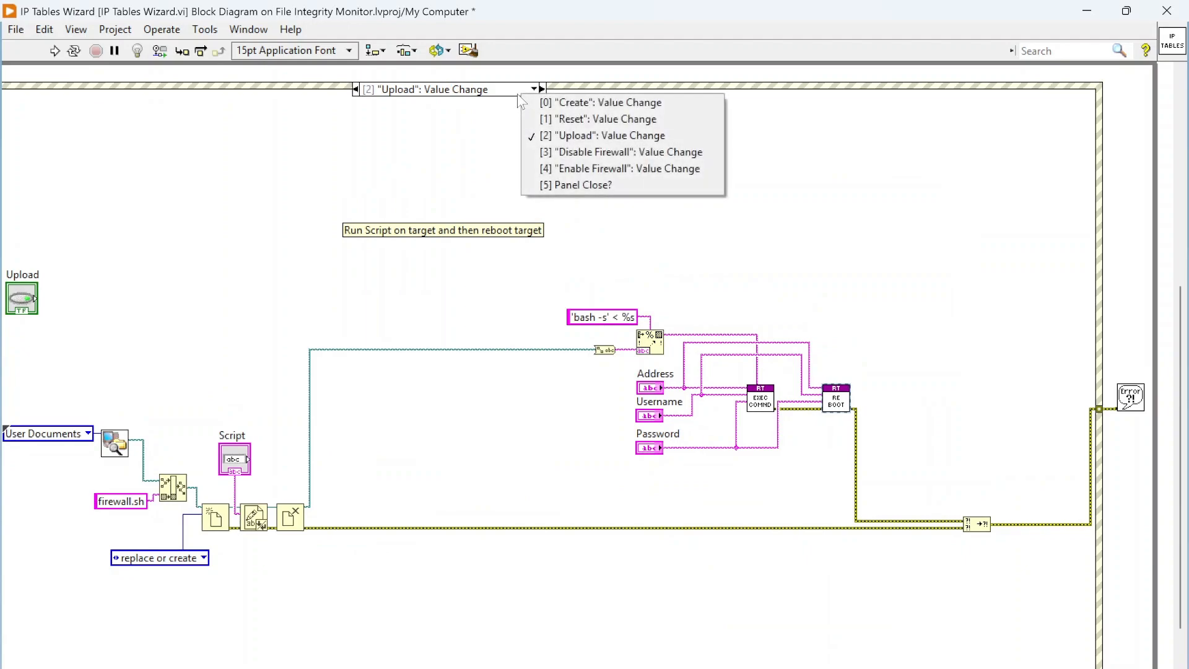
click(589, 151)
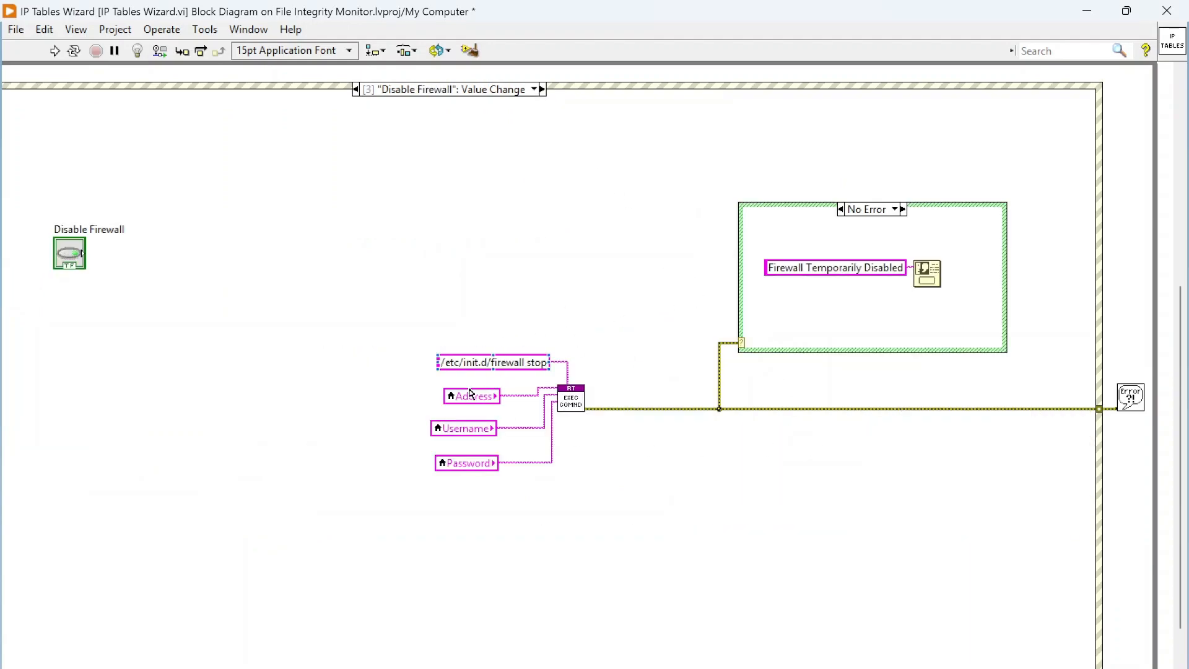
scroll(664, 492, up, 2)
click(446, 423)
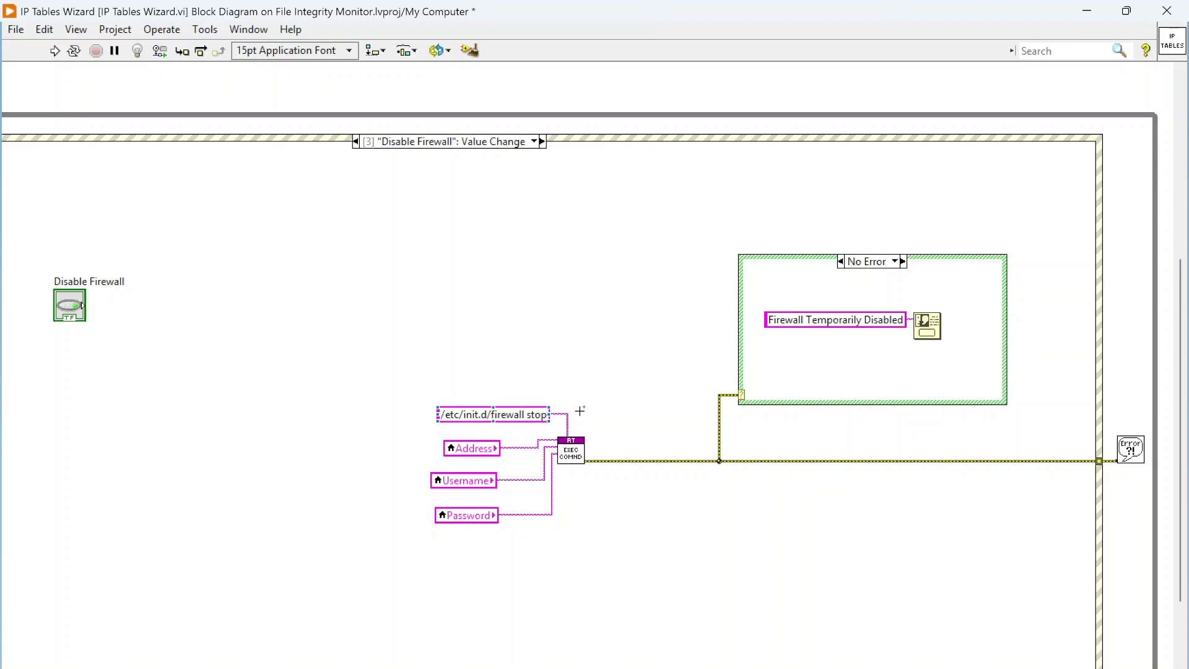
click(788, 330)
click(534, 141)
click(545, 213)
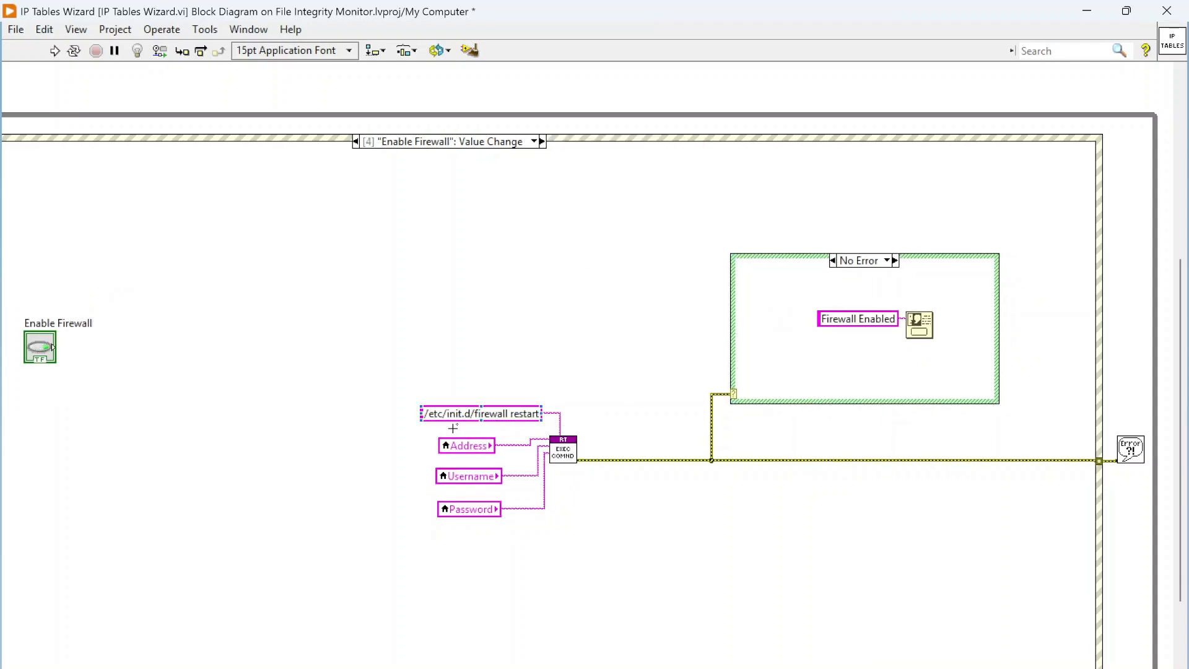
- Examine the /etc/init.d/firewall restart command constant in the Enable Firewall event case
double_click(524, 416)
scroll(600, 369, down, 1)
click(613, 373)
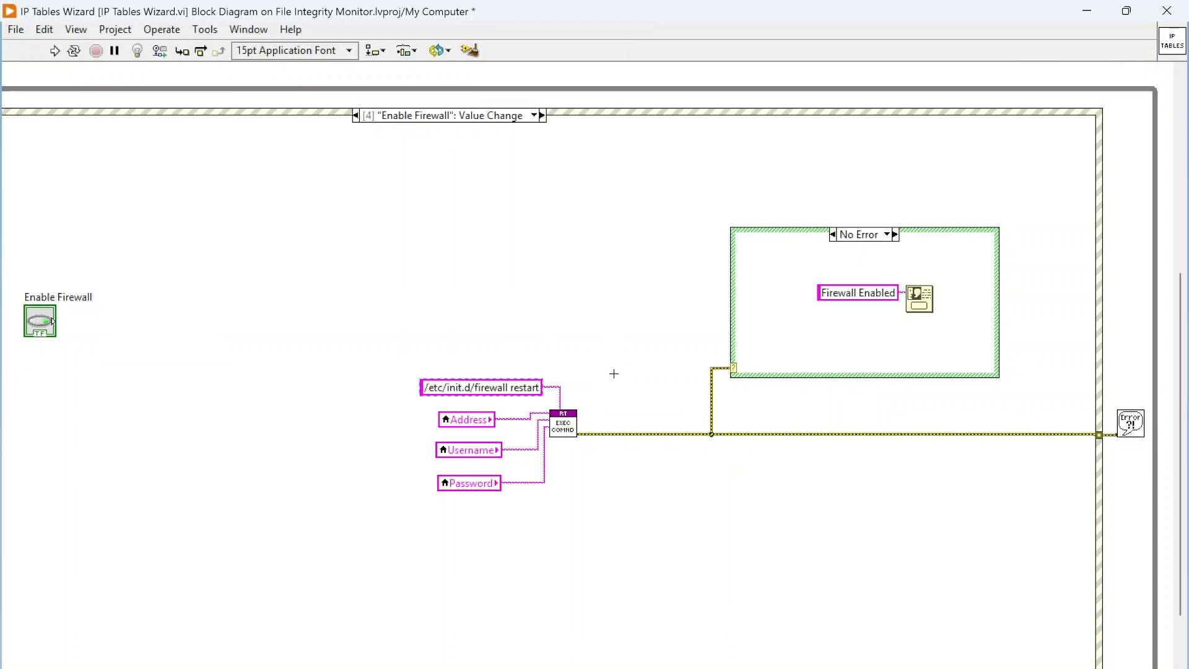
- Open the Execute Command subVI from the Enable Firewall case, review its block diagram, and close its windows with the save decision deferred
double_click(561, 432)
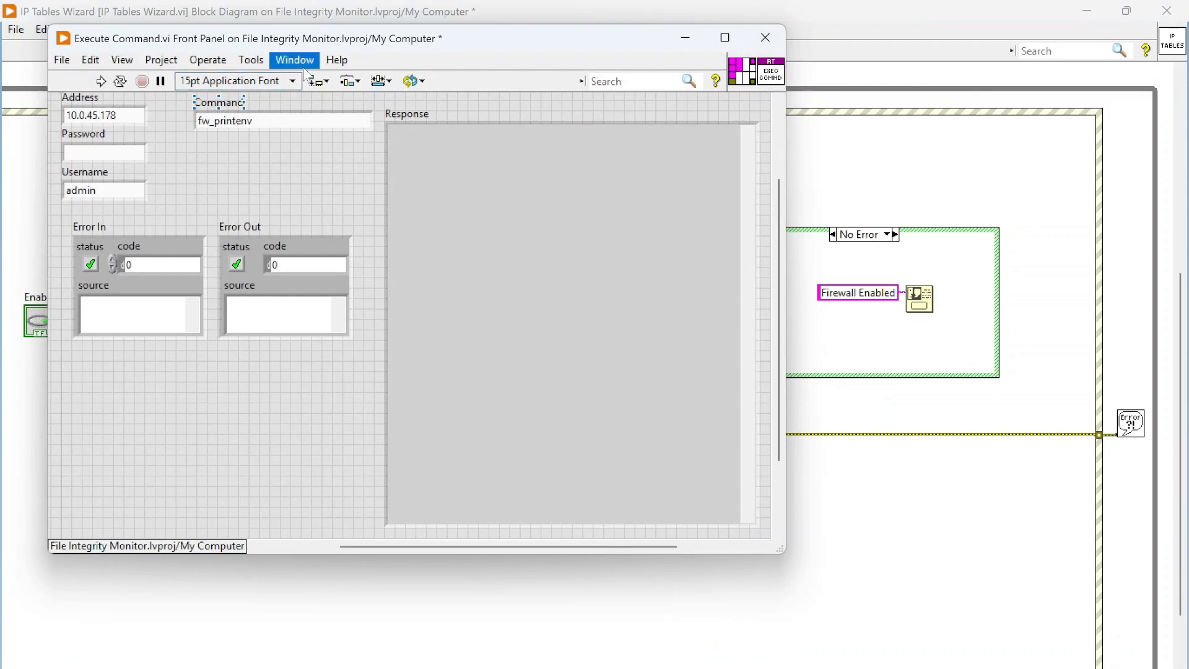
click(295, 60)
click(312, 79)
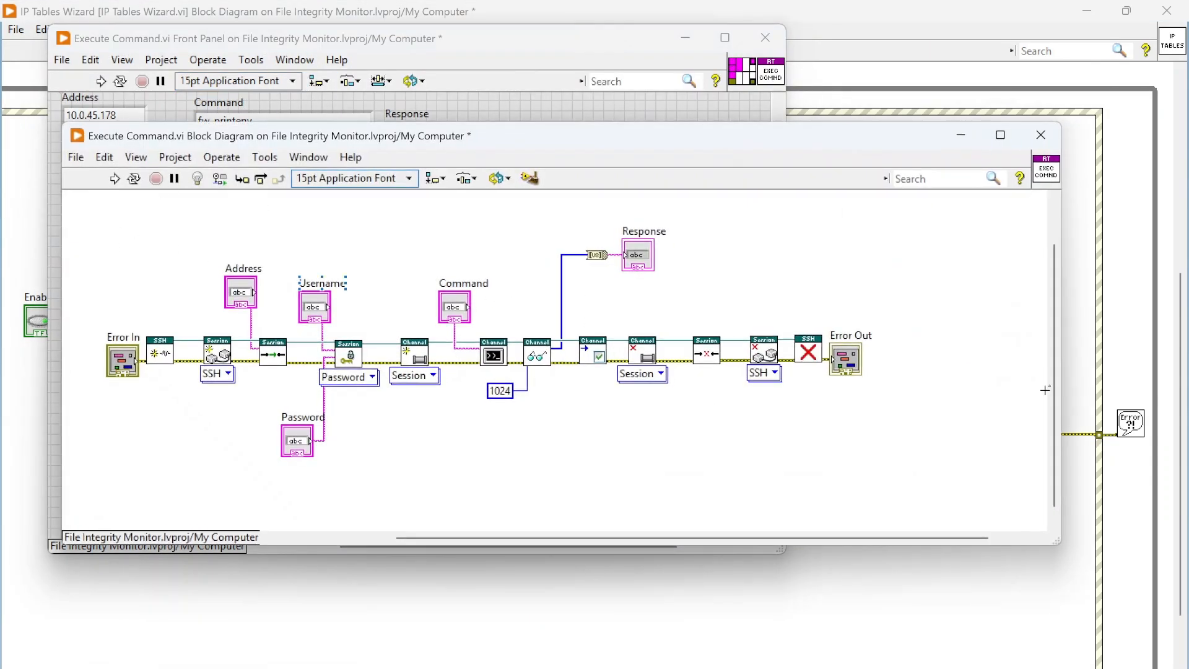
click(1040, 135)
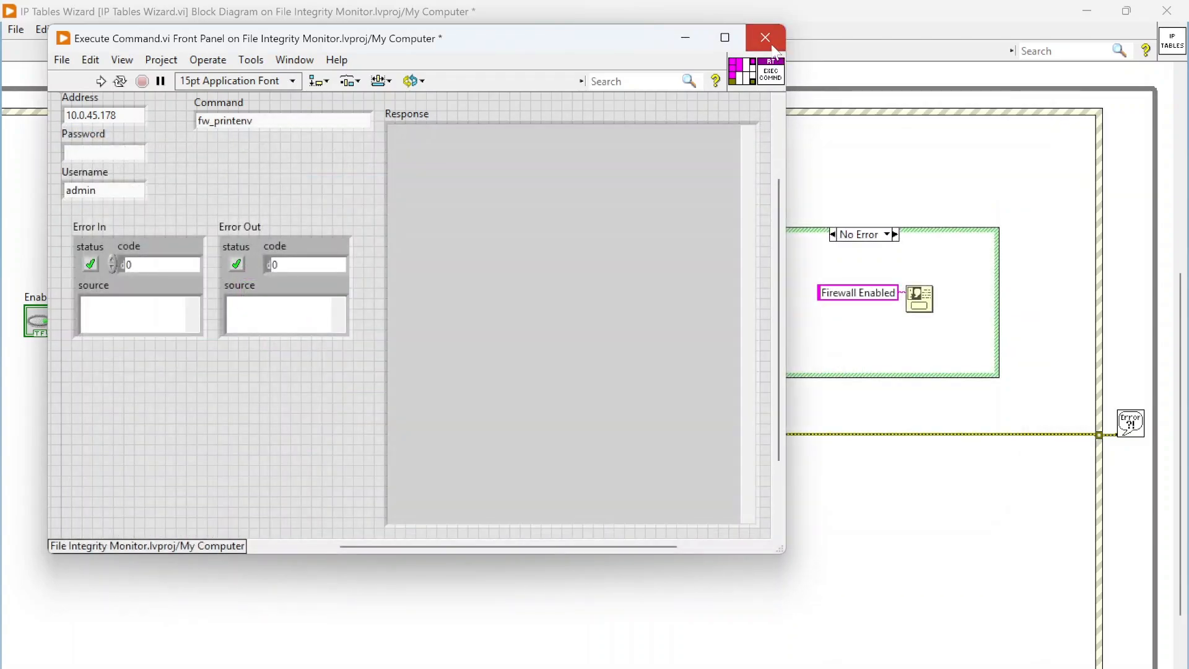
click(766, 38)
click(289, 252)
- Display the "Panel Close?" event case, examine its Discard? setting, and close the IP Tables Wizard block diagram
click(518, 115)
click(597, 206)
scroll(646, 307, down, 1)
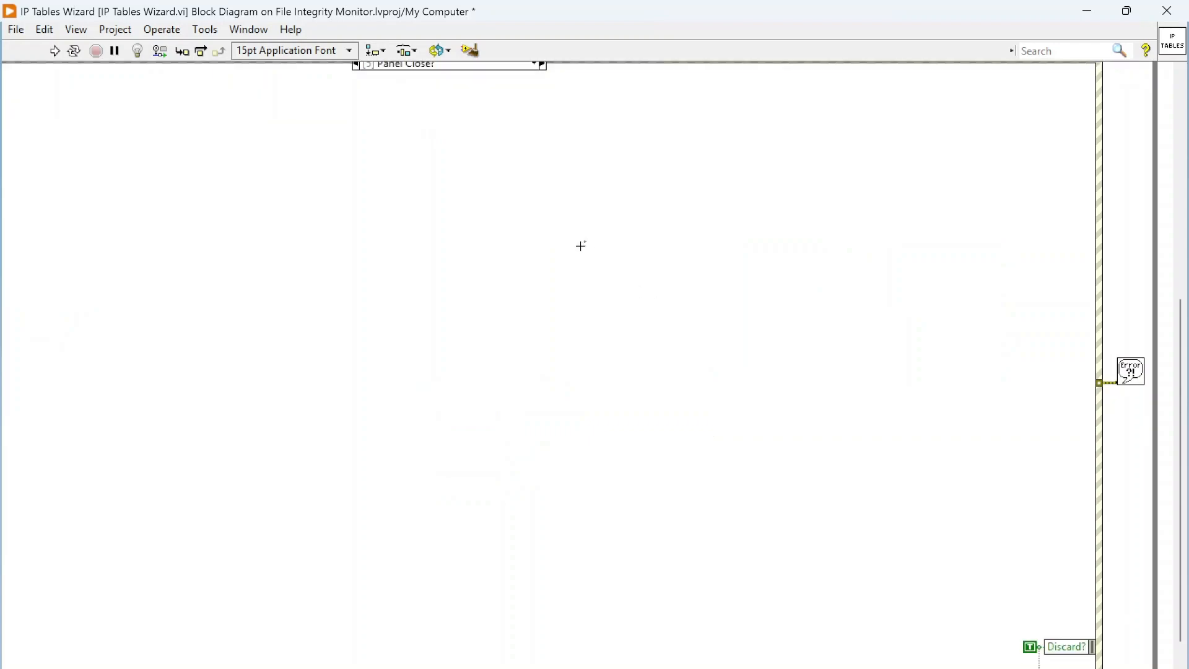
click(1162, 11)
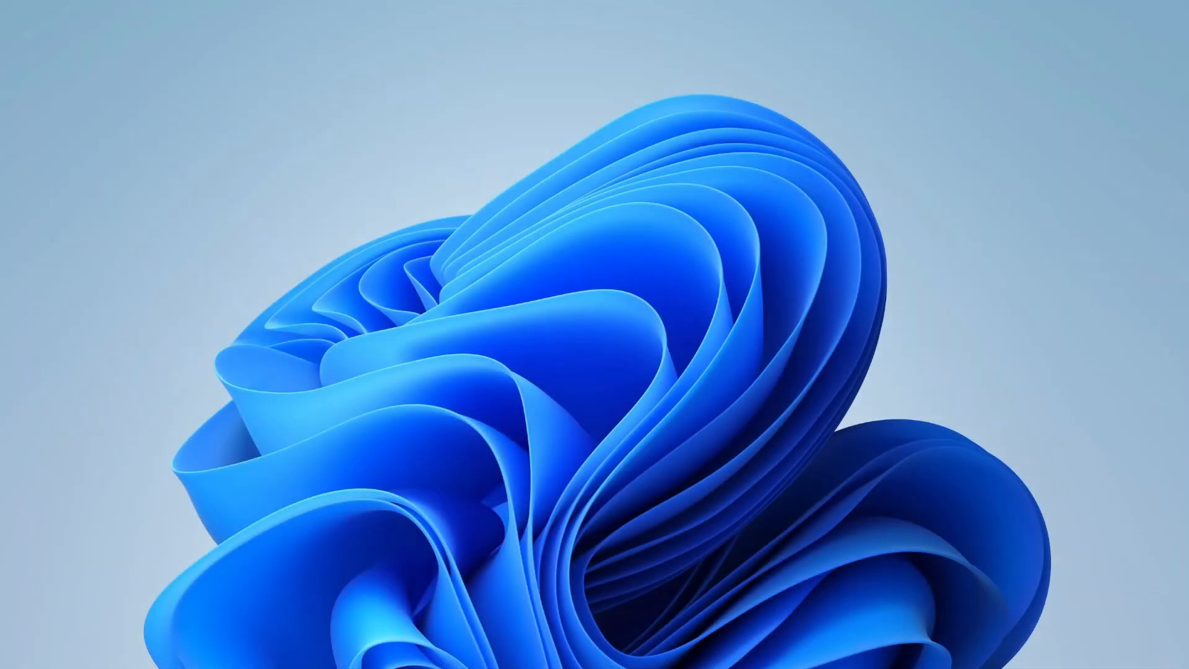
- Bring the IP Tables Wizard front panel back into view and shift its window slightly on the desktop
mouse_move(557, 668)
click(734, 647)
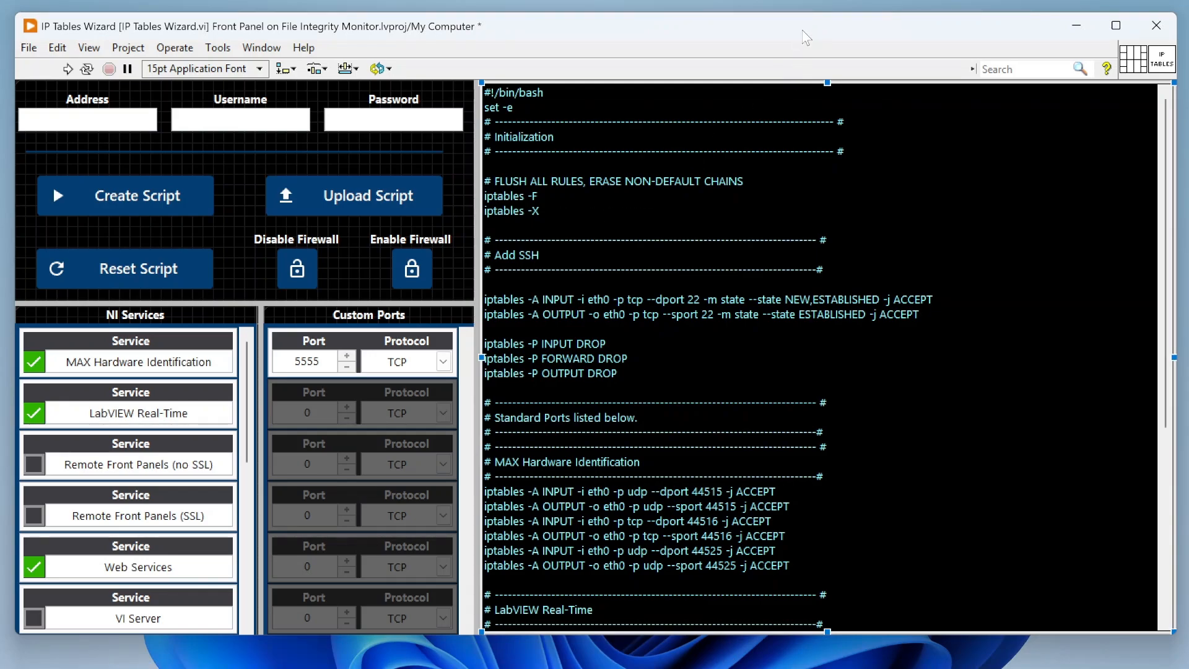
drag(803, 31, 799, 31)
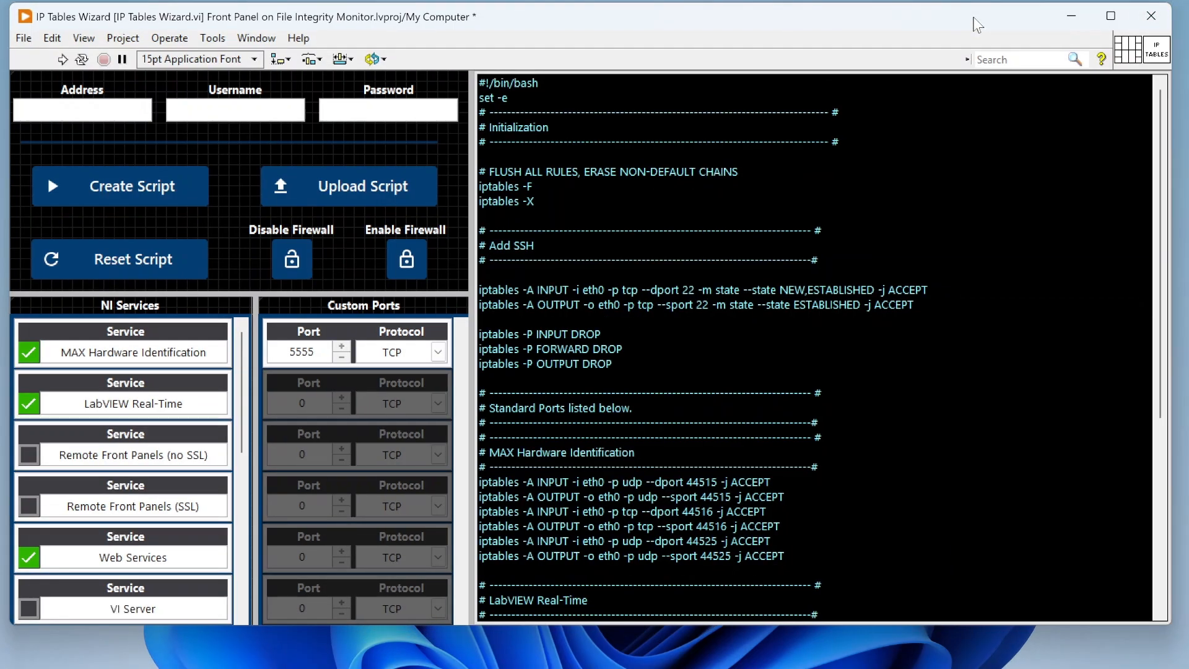
click(826, 668)
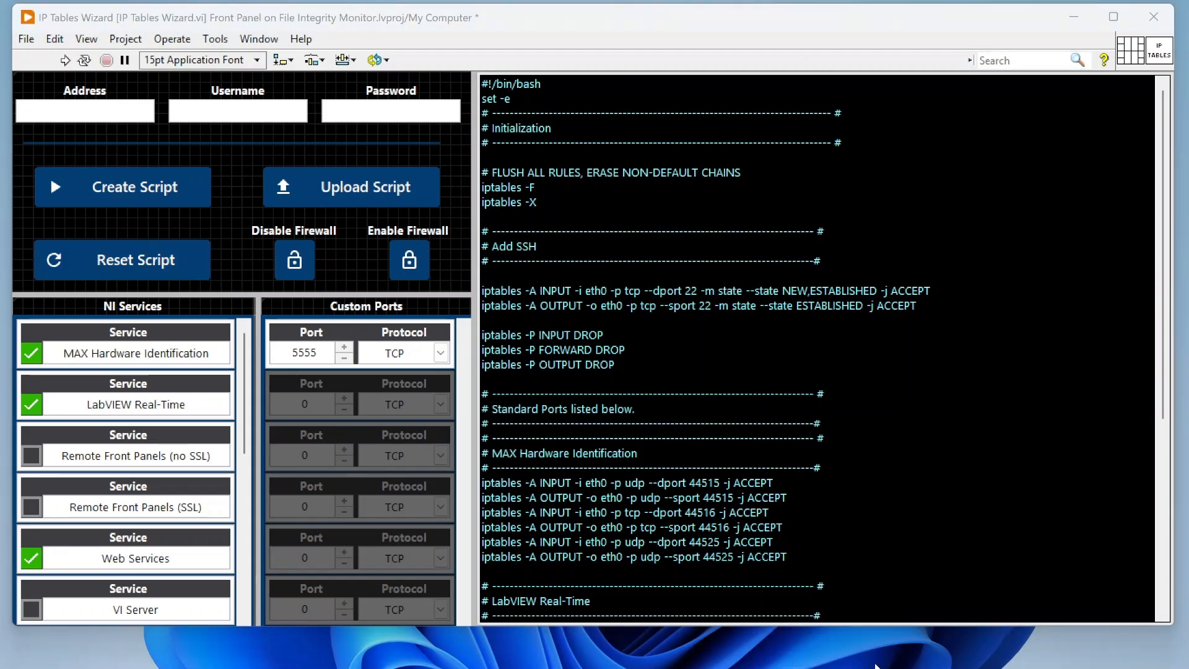